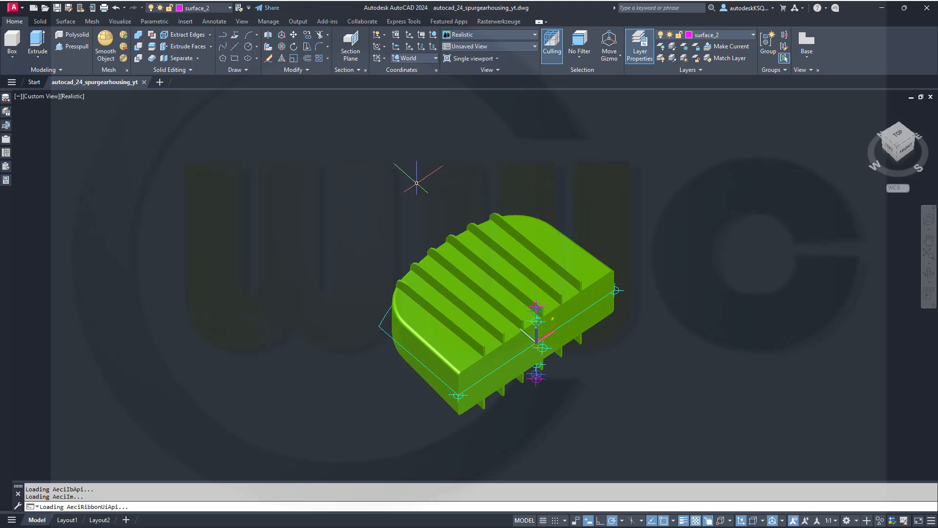
# Turn off the dimensions layer.
pyautogui.click(227, 9)
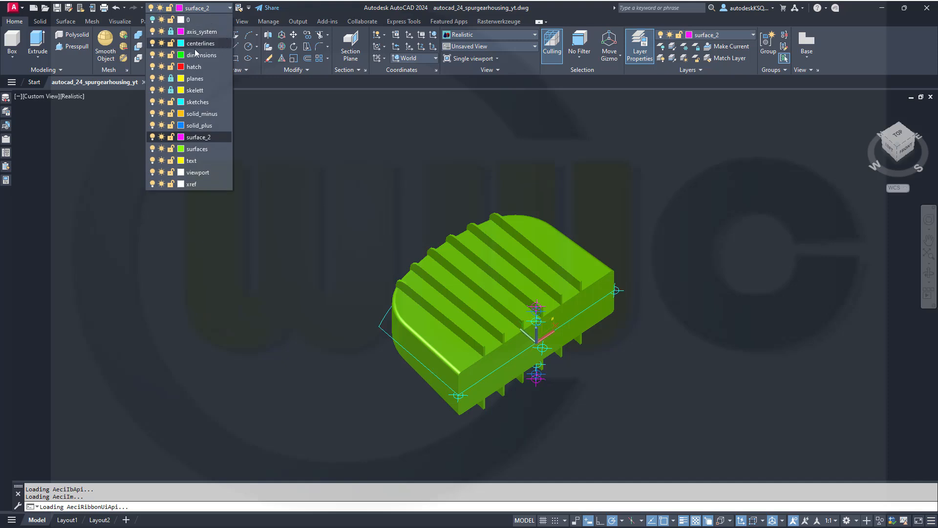
pyautogui.click(152, 56)
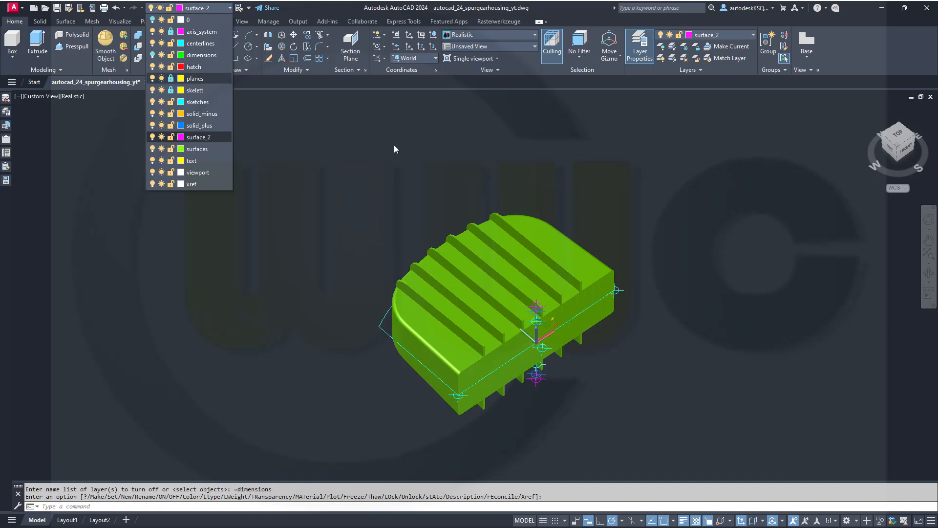
pyautogui.click(410, 154)
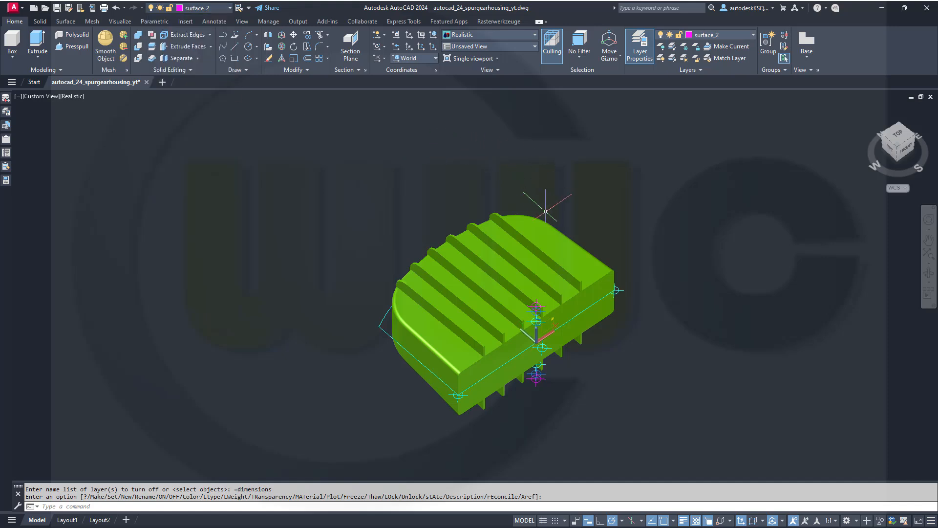
# Select the green housing solid to identify its layer, and turn off that surfaces layer.
pyautogui.click(564, 238)
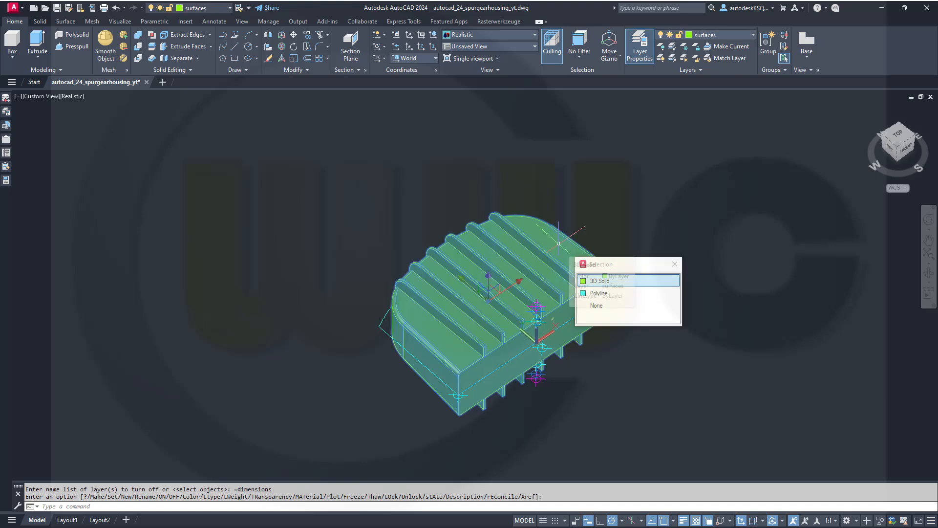
pyautogui.click(398, 198)
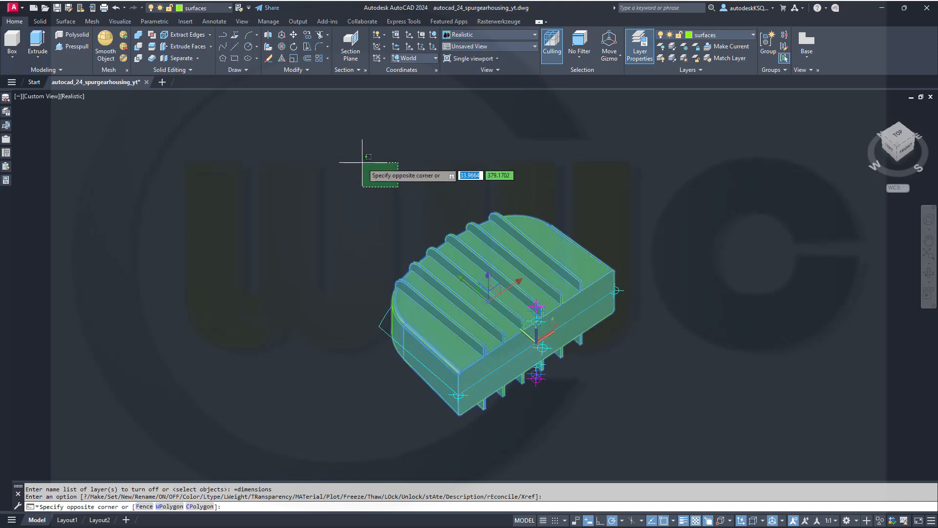
pyautogui.press('Escape')
pyautogui.click(229, 8)
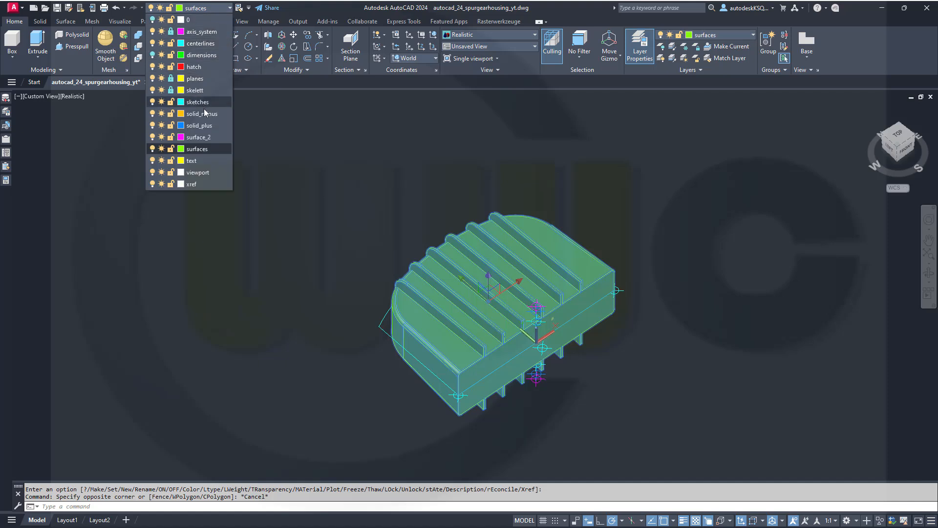
pyautogui.click(153, 148)
pyautogui.click(413, 175)
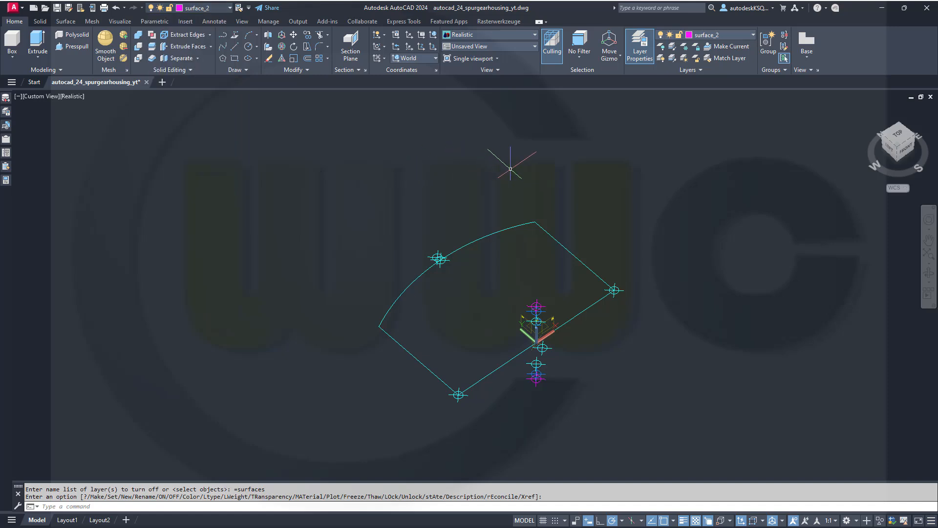
# Rotate the UCS 90° around its X axis so that its Y axis points upward.
pyautogui.keyDown('shift'); pyautogui.moveTo(593, 200); pyautogui.dragTo(432, 215, button='middle'); pyautogui.keyUp('shift')
pyautogui.press('Return')
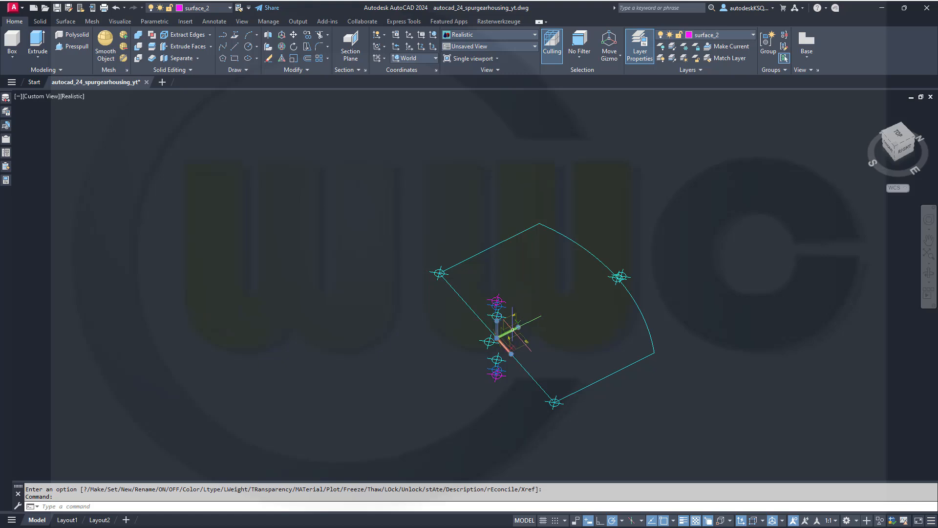
pyautogui.moveTo(518, 326)
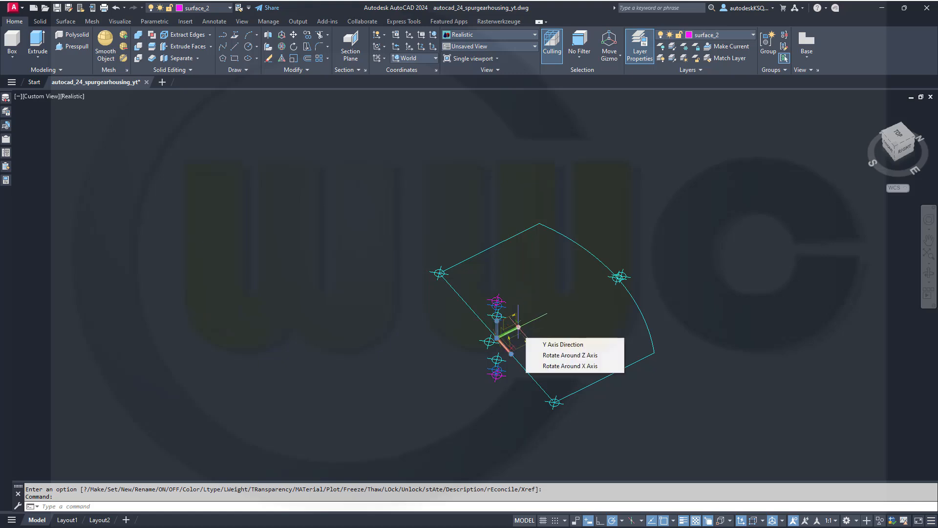
pyautogui.click(549, 367)
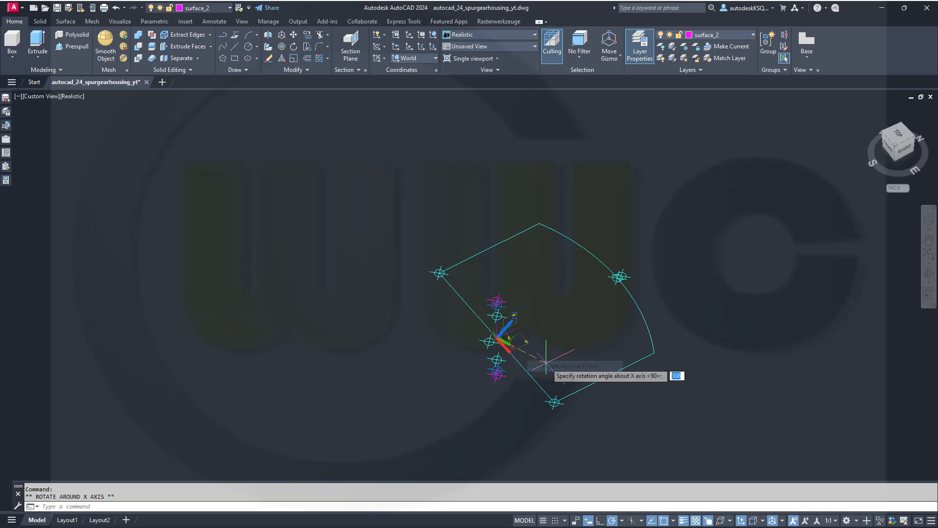
pyautogui.click(546, 362)
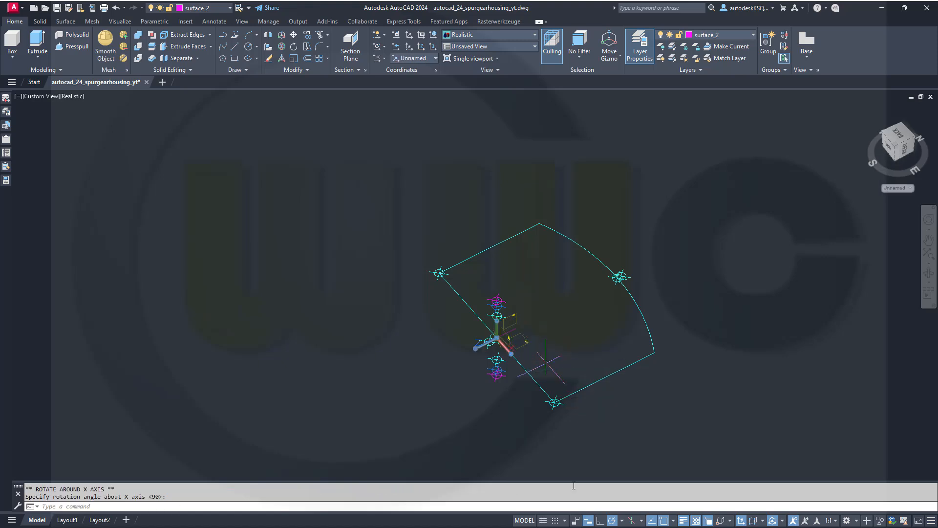
pyautogui.press('Escape')
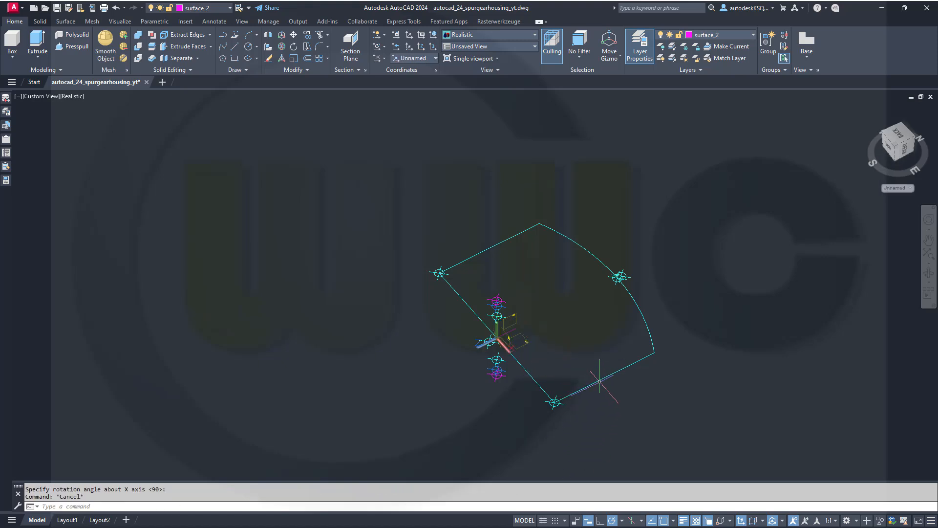
# Make the sketches layer current and draw a 300 × 110 rectangle with its first corner at 0,0.
pyautogui.keyDown('shift'); pyautogui.moveTo(611, 356); pyautogui.dragTo(711, 306, button='middle'); pyautogui.keyUp('shift')
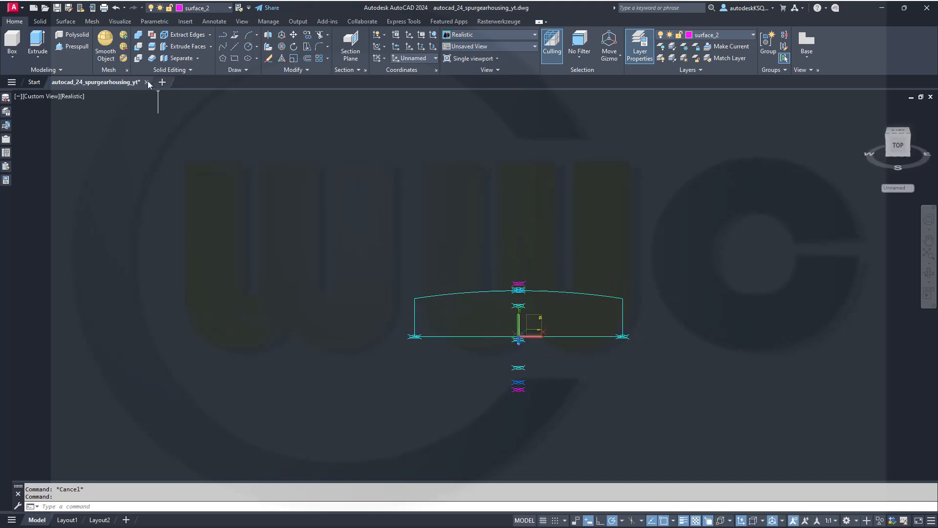
pyautogui.click(228, 9)
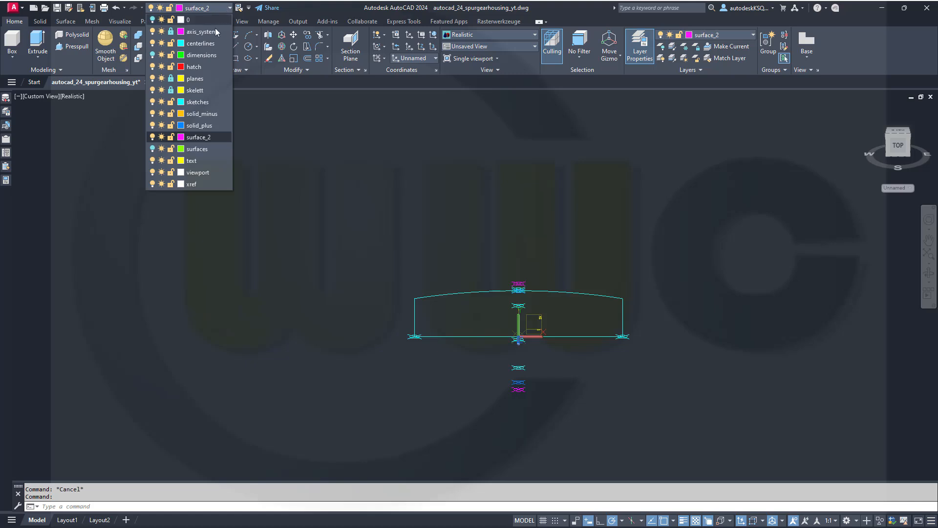
pyautogui.click(206, 101)
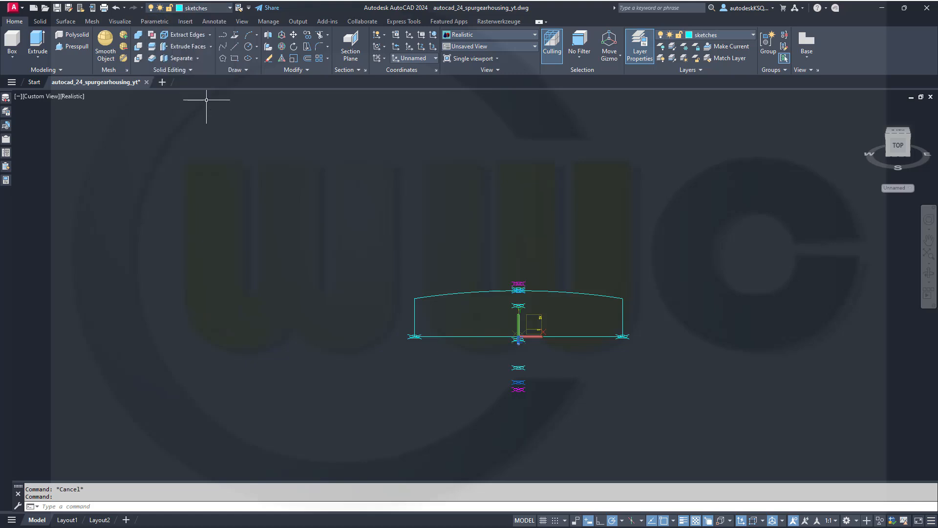
pyautogui.click(235, 58)
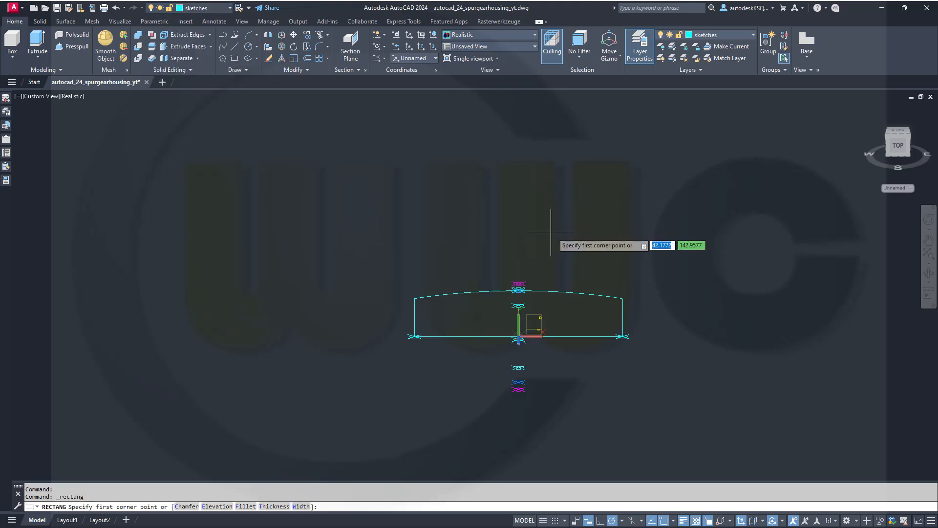
pyautogui.write('0,')
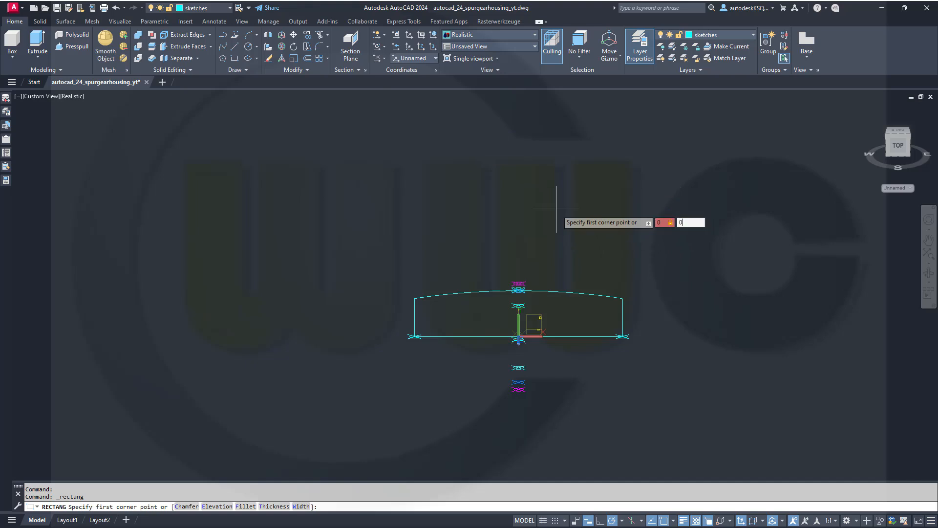
pyautogui.press('Return')
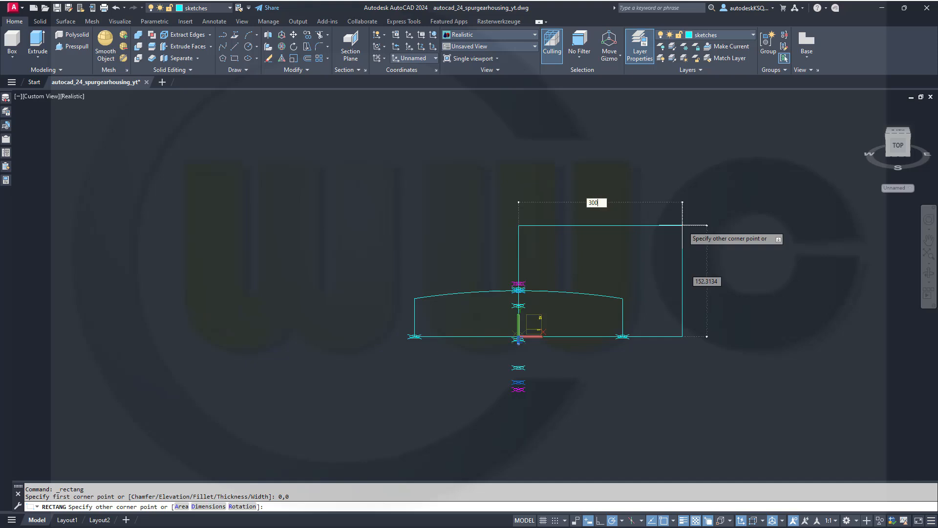
pyautogui.press('Tab')
pyautogui.press('Return')
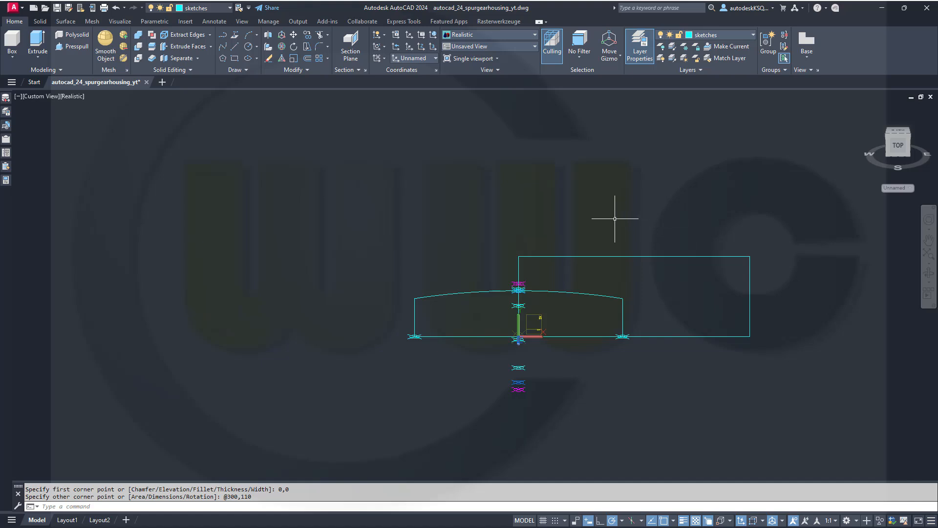
# Move the rectangle by its centre, taken midway between two opposite corners, to the absolute point 0,0,85.
pyautogui.moveTo(560, 227)
pyautogui.keyDown('shift'); pyautogui.mouseDown(button='middle')
pyautogui.moveTo(511, 211)
pyautogui.moveTo(485, 228)
pyautogui.moveTo(520, 226)
pyautogui.mouseUp(button='middle'); pyautogui.keyUp('shift')
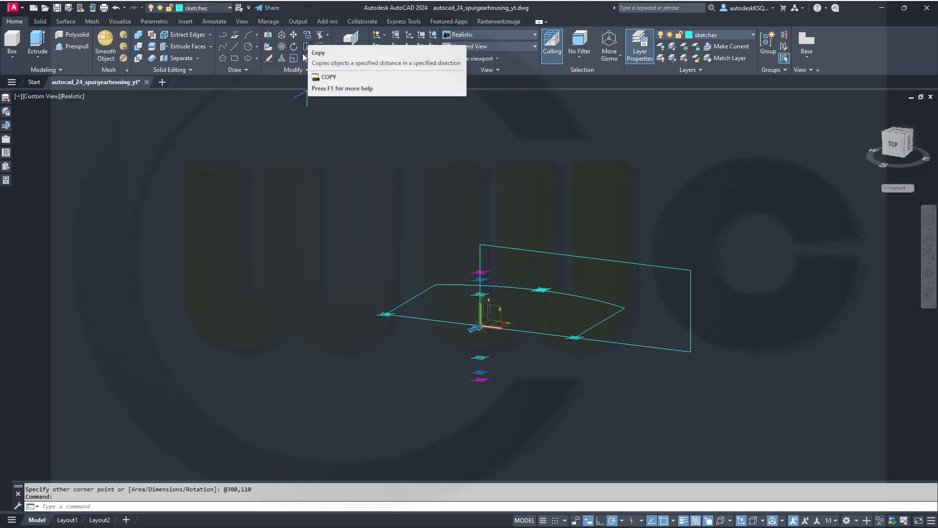
pyautogui.click(293, 34)
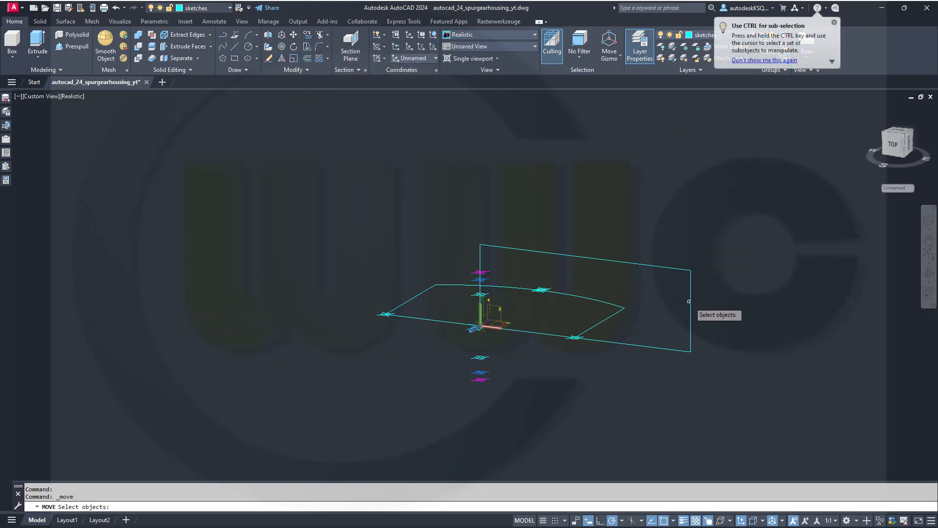
pyautogui.click(689, 302)
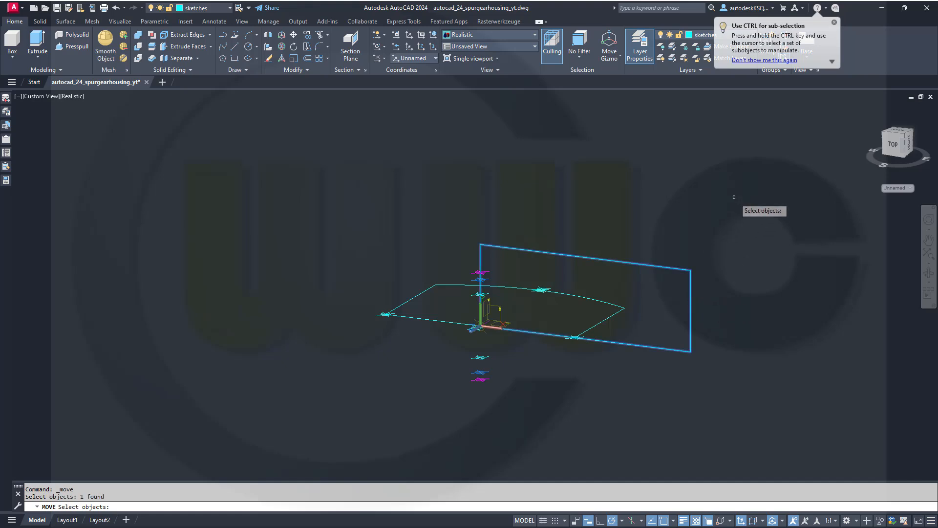
pyautogui.press('Return')
pyautogui.keyDown('shift'); pyautogui.rightClick(721, 190); pyautogui.keyUp('shift')
pyautogui.click(740, 218)
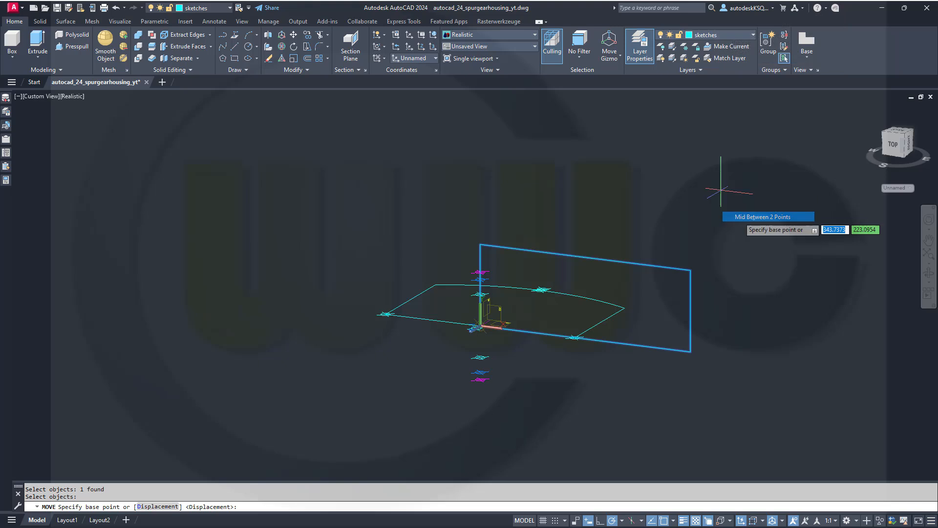
pyautogui.click(482, 245)
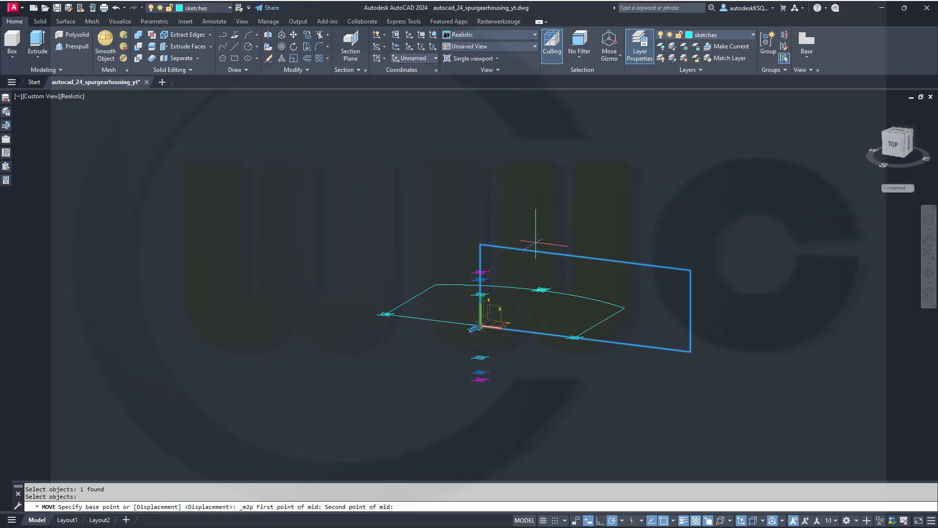
pyautogui.click(690, 350)
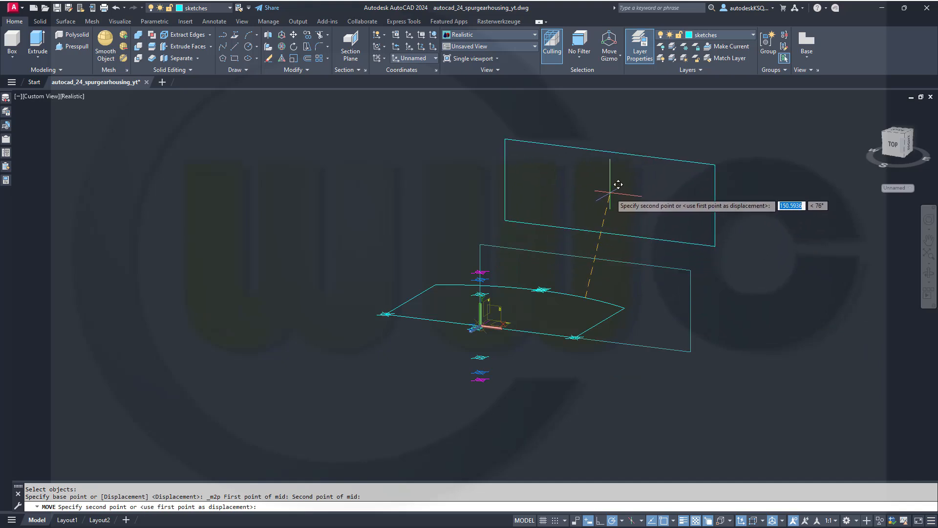
pyautogui.keyDown('shift'); pyautogui.moveTo(610, 178); pyautogui.dragTo(572, 221, button='middle'); pyautogui.keyUp('shift')
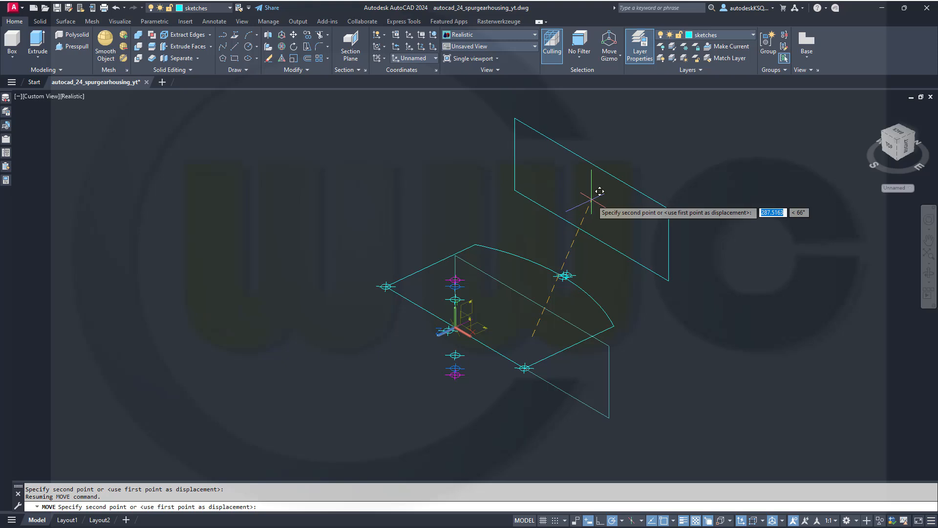
pyautogui.write('#0,0,85')
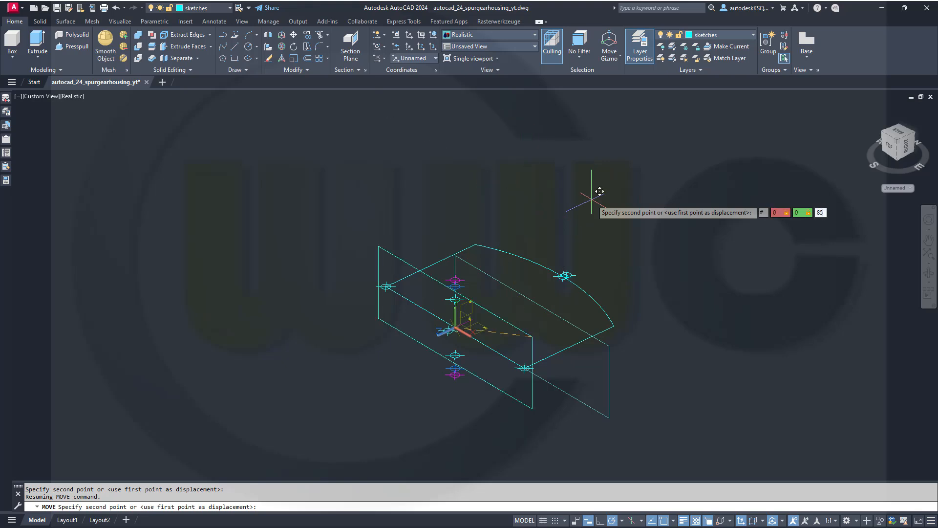
pyautogui.press('Return')
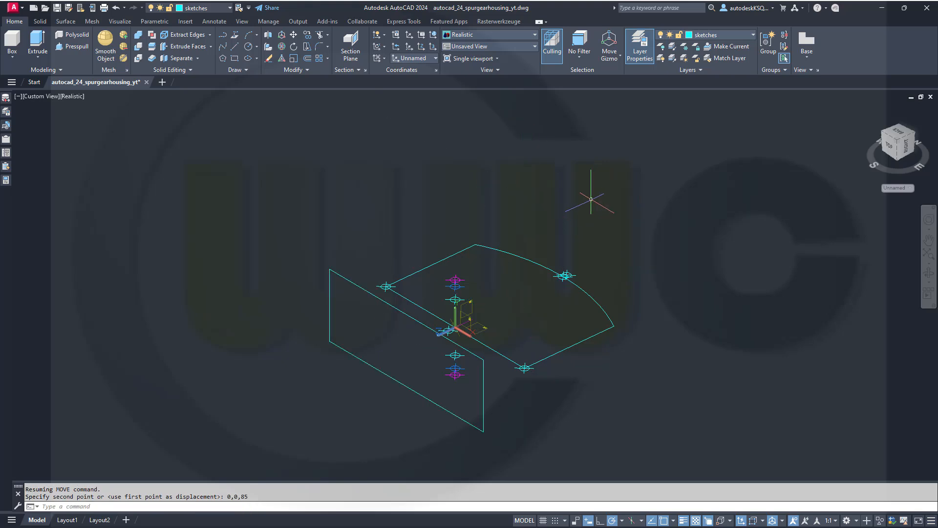
# Move the rectangle 190 along the negative Z axis, towards the curved side of the base profile.
pyautogui.keyDown('shift'); pyautogui.moveTo(408, 249); pyautogui.dragTo(327, 275, button='middle'); pyautogui.keyUp('shift')
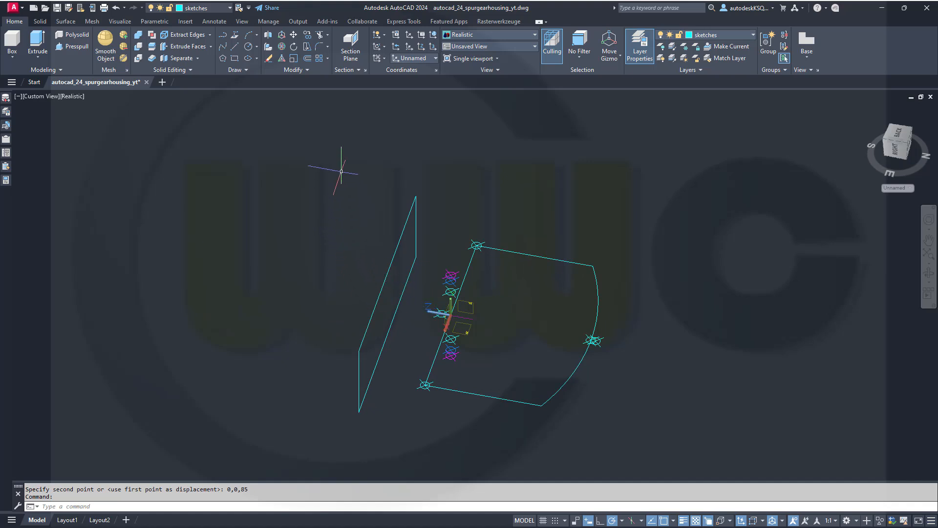
pyautogui.click(293, 39)
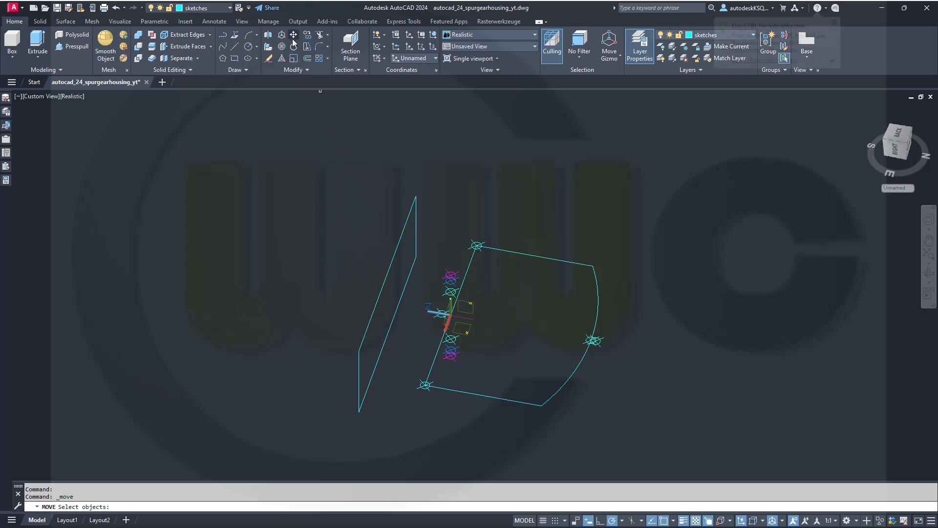
pyautogui.click(399, 239)
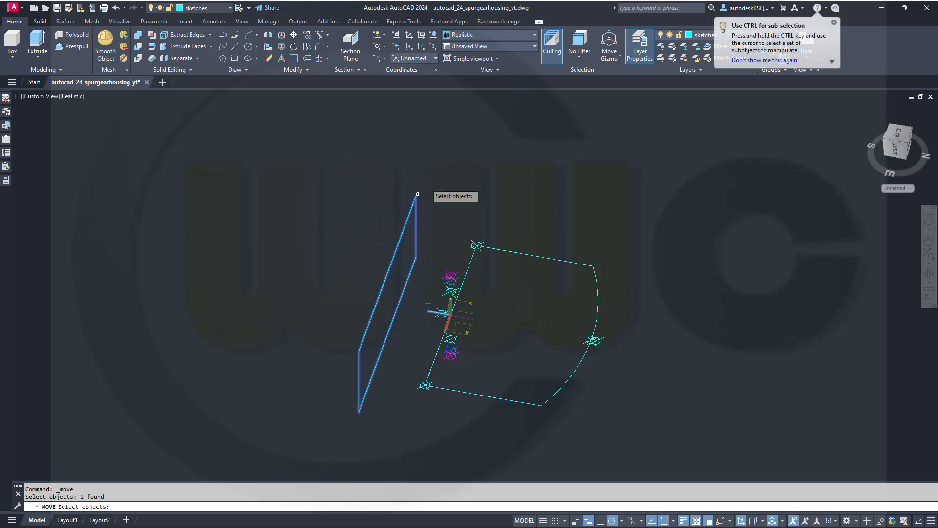
pyautogui.press('Return')
pyautogui.click(442, 154)
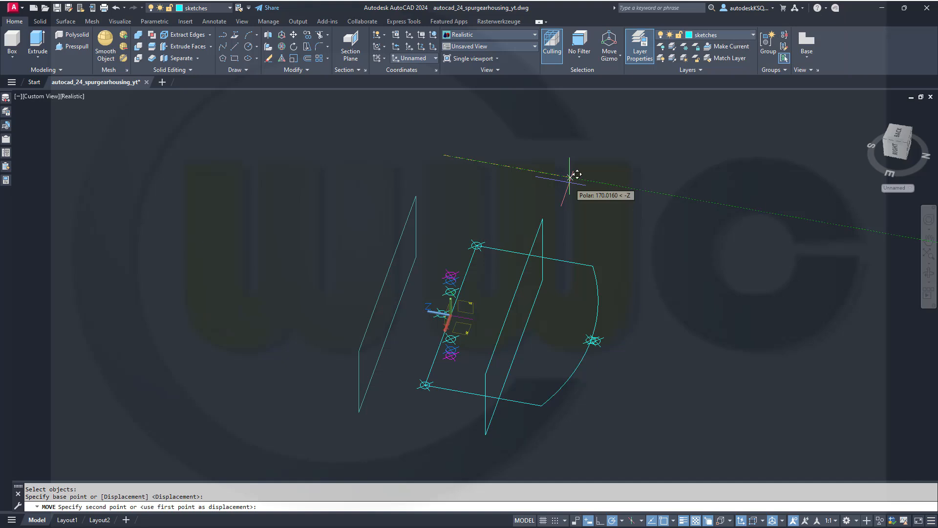
pyautogui.write('-19')
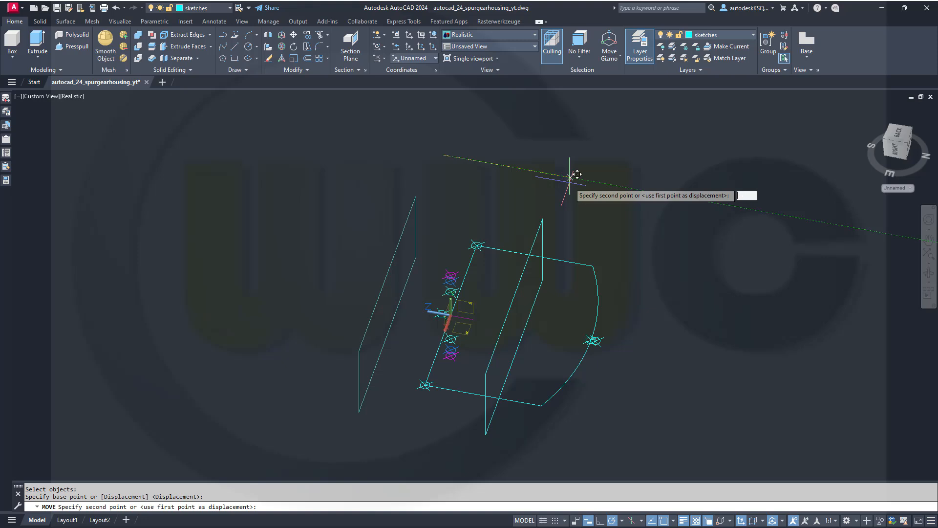
pyautogui.write('0')
pyautogui.press('Return')
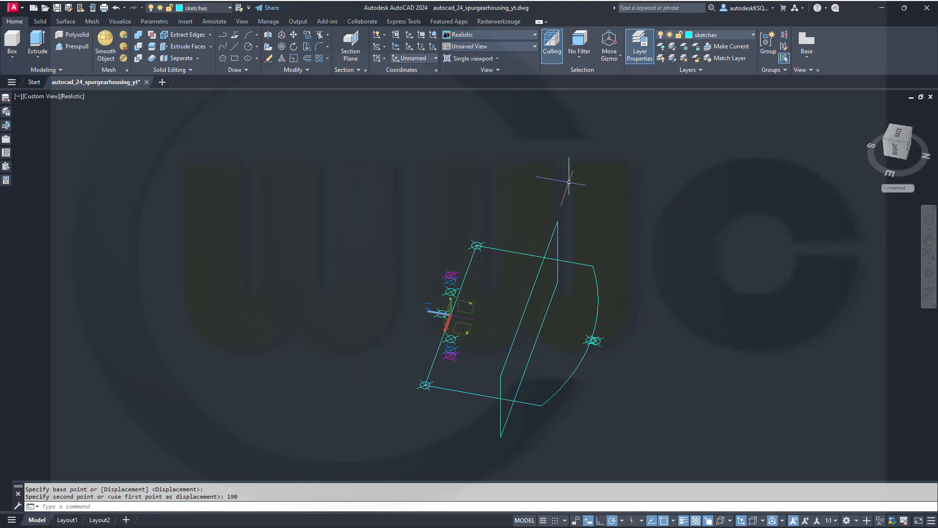
pyautogui.moveTo(618, 321)
pyautogui.keyDown('shift'); pyautogui.mouseDown(button='middle')
pyautogui.moveTo(545, 231)
pyautogui.moveTo(628, 312)
pyautogui.mouseUp(button='middle'); pyautogui.keyUp('shift')
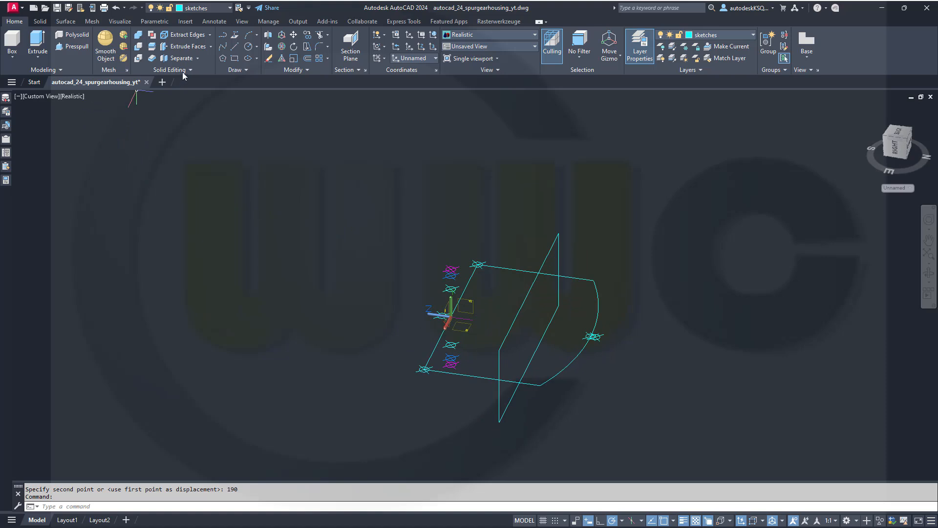
# Extrude the 300 × 110 rectangle 12 along the negative Z axis, away from the UCS origin.
pyautogui.click(39, 40)
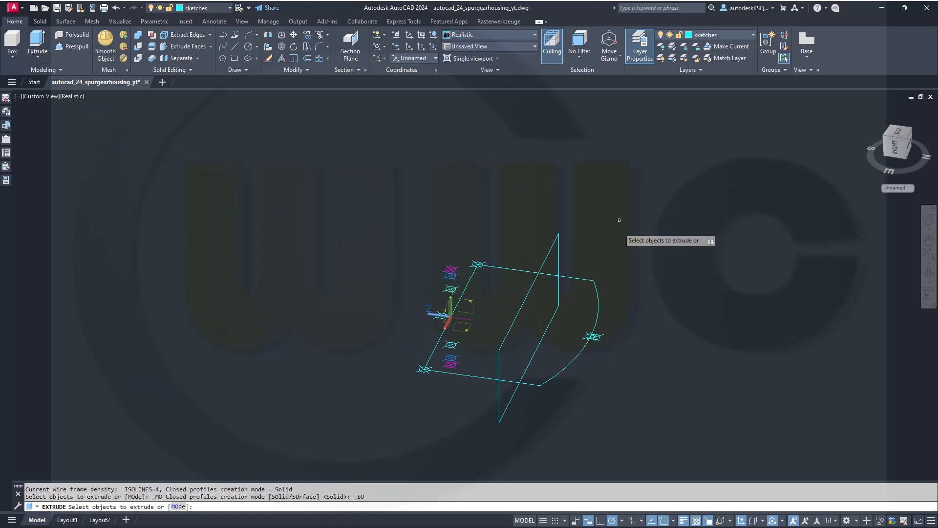
pyautogui.click(543, 336)
pyautogui.rightClick(651, 241)
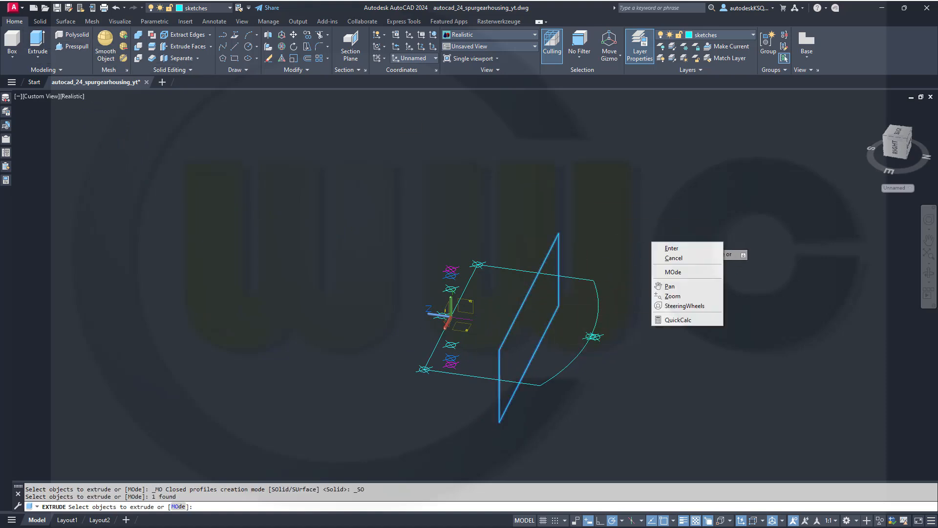
pyautogui.click(663, 247)
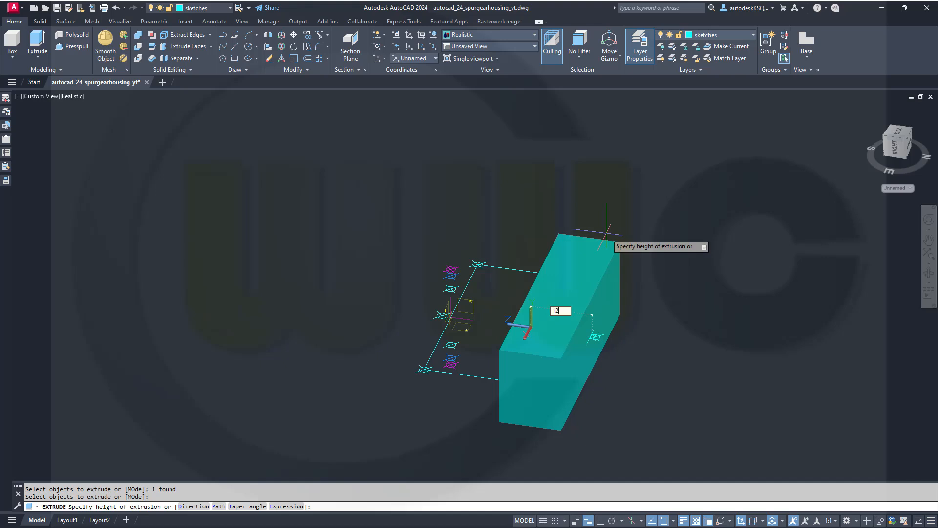
pyautogui.press('Return')
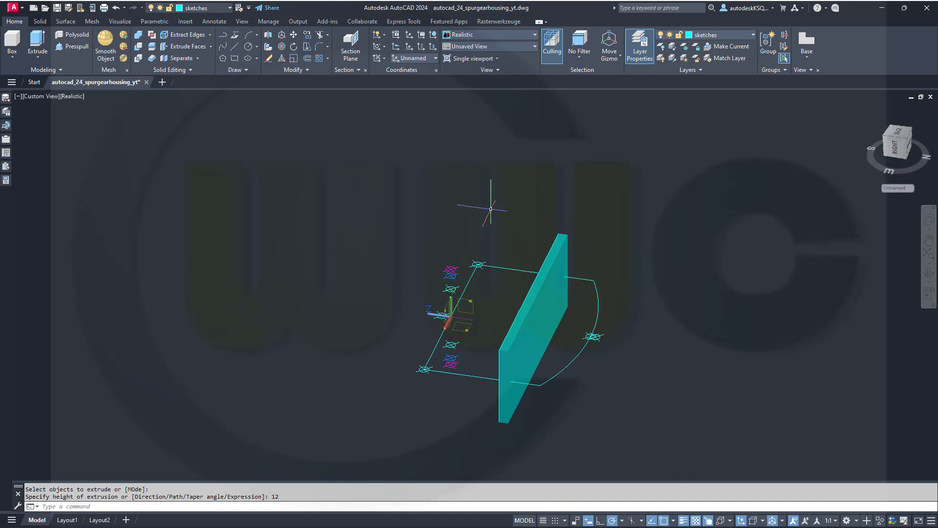
# Move the extruded plate 6 along the positive Z axis, back towards the UCS origin, to centre it on its sketch rectangle.
pyautogui.click(535, 302)
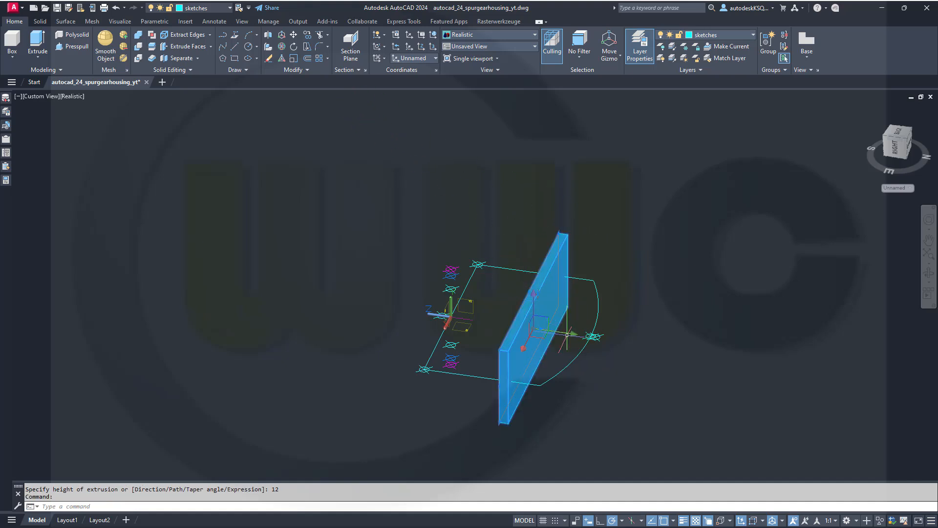
pyautogui.click(538, 319)
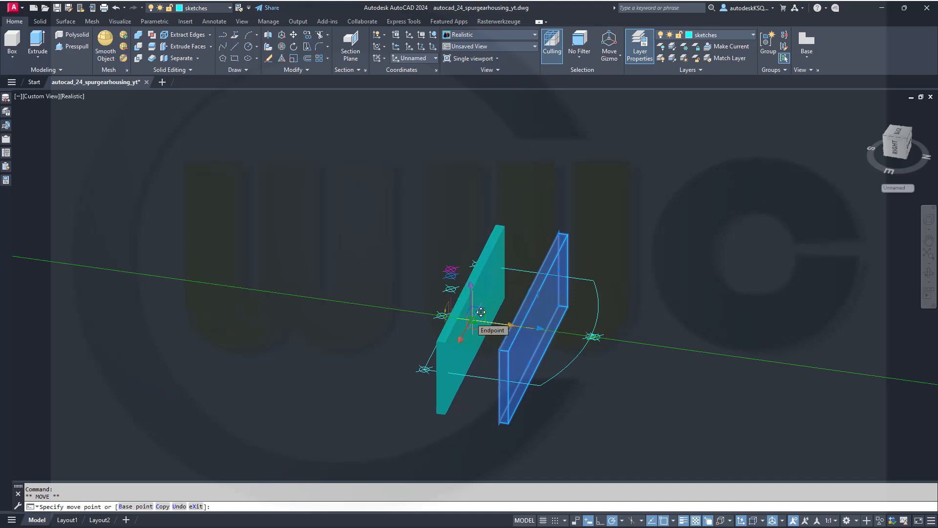
pyautogui.write('6')
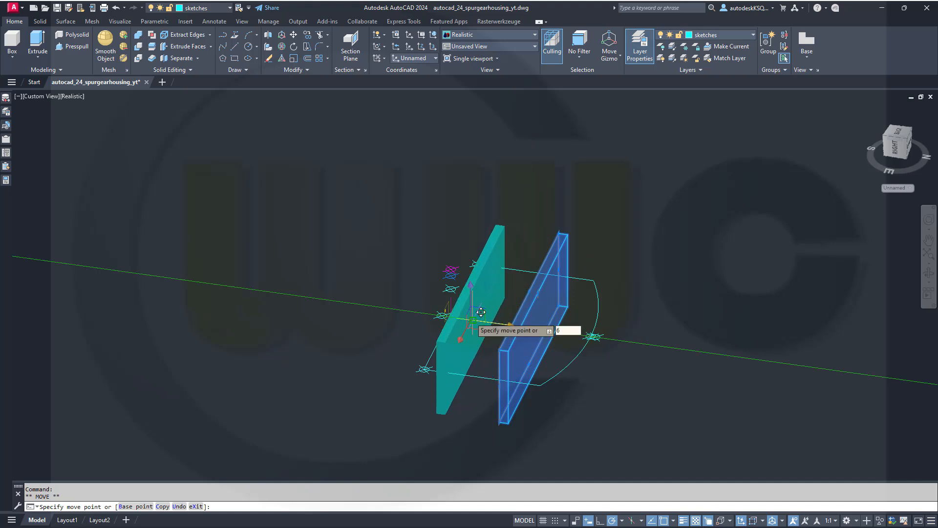
pyautogui.press('Return')
pyautogui.press('Escape')
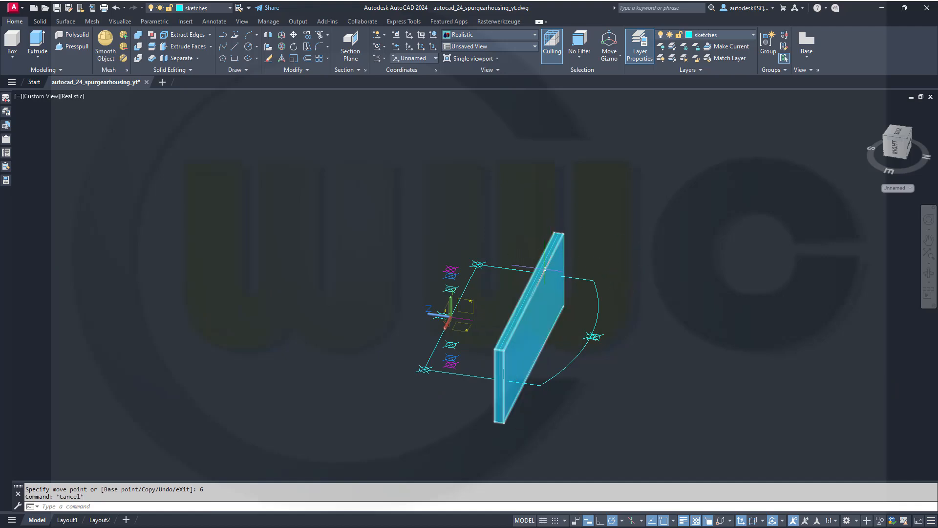
# Assign the 3D solid plate to the turned-off surfaces layer and dismiss the notice.
pyautogui.click(546, 274)
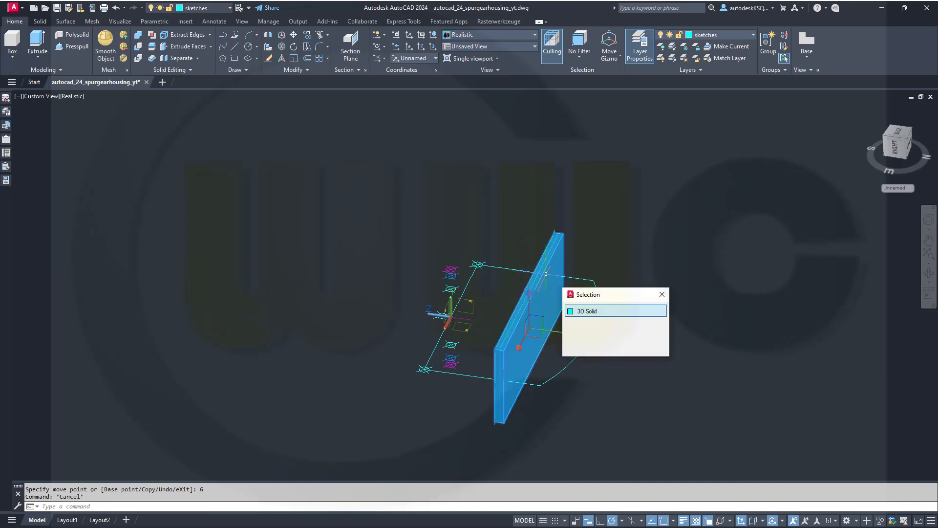
pyautogui.click(598, 314)
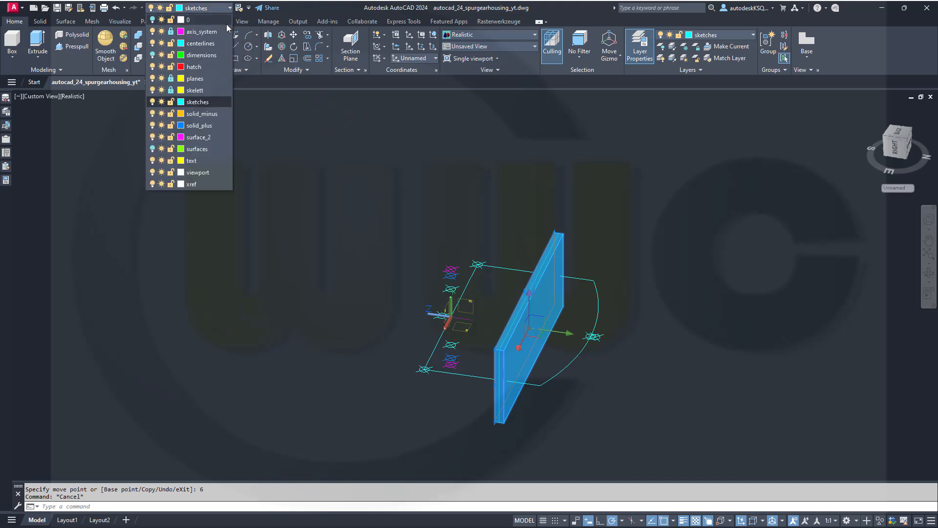
pyautogui.click(210, 149)
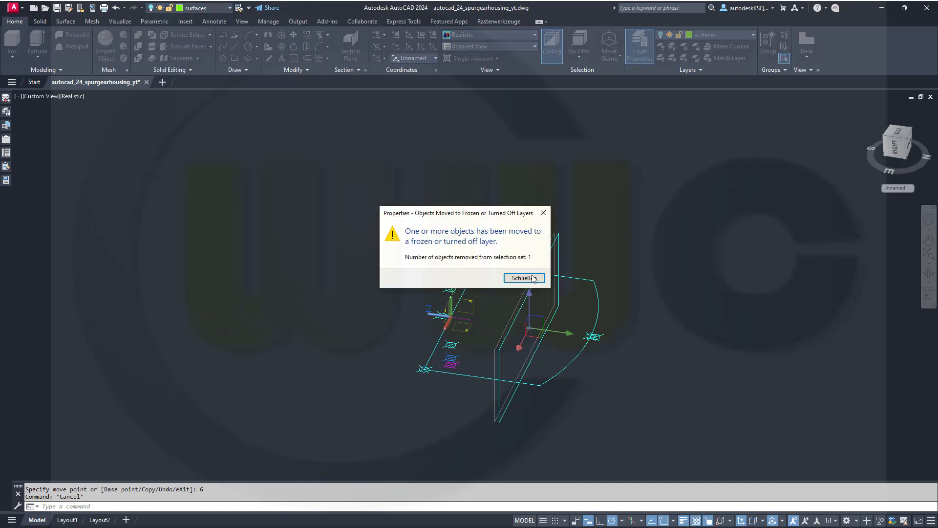
pyautogui.click(525, 278)
# Draw a 270 × 145 rectangle on the sketches layer with its first corner at 0,0.
pyautogui.moveTo(666, 356)
pyautogui.keyDown('shift'); pyautogui.mouseDown(button='middle')
pyautogui.moveTo(645, 319)
pyautogui.moveTo(674, 326)
pyautogui.moveTo(585, 331)
pyautogui.moveTo(560, 342)
pyautogui.moveTo(549, 377)
pyautogui.moveTo(603, 380)
pyautogui.moveTo(655, 354)
pyautogui.moveTo(743, 360)
pyautogui.moveTo(697, 347)
pyautogui.moveTo(691, 352)
pyautogui.moveTo(800, 362)
pyautogui.moveTo(791, 354)
pyautogui.mouseUp(button='middle'); pyautogui.keyUp('shift')
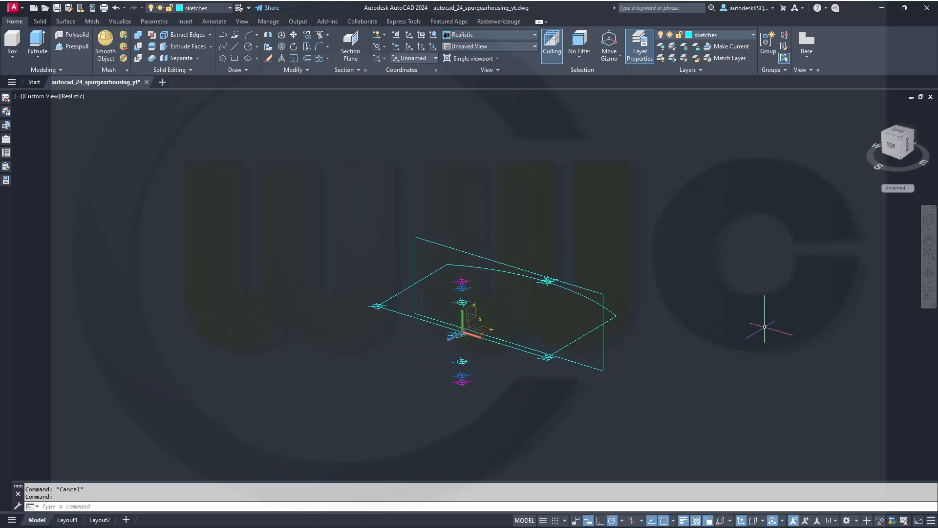
pyautogui.click(234, 58)
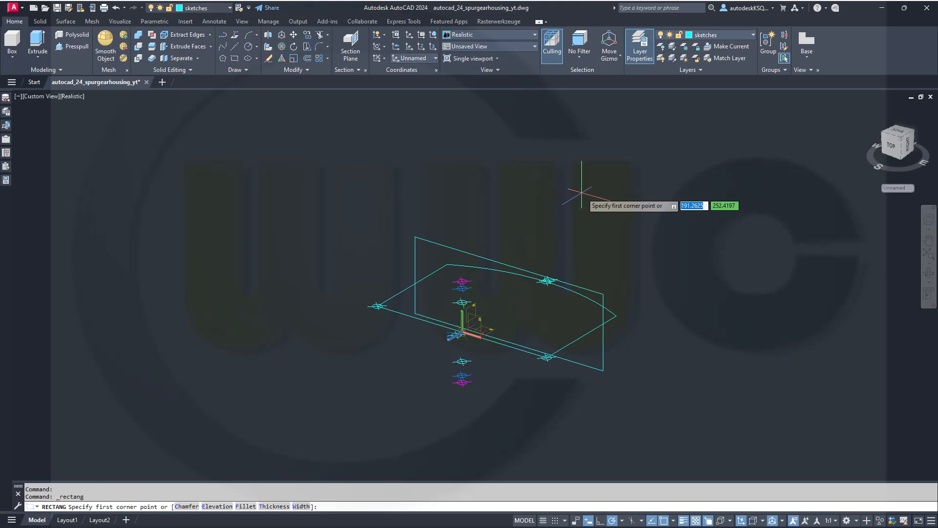
pyautogui.write('0')
pyautogui.press('Tab')
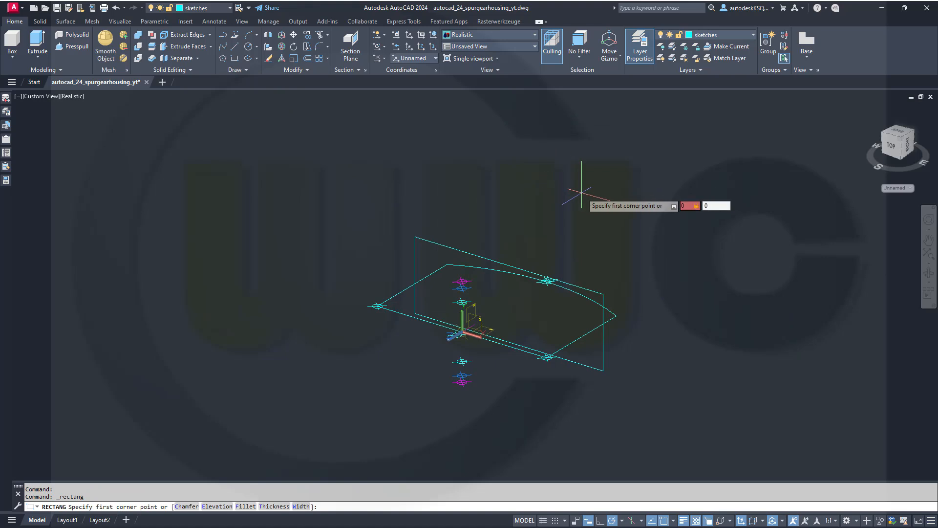
pyautogui.press('Return')
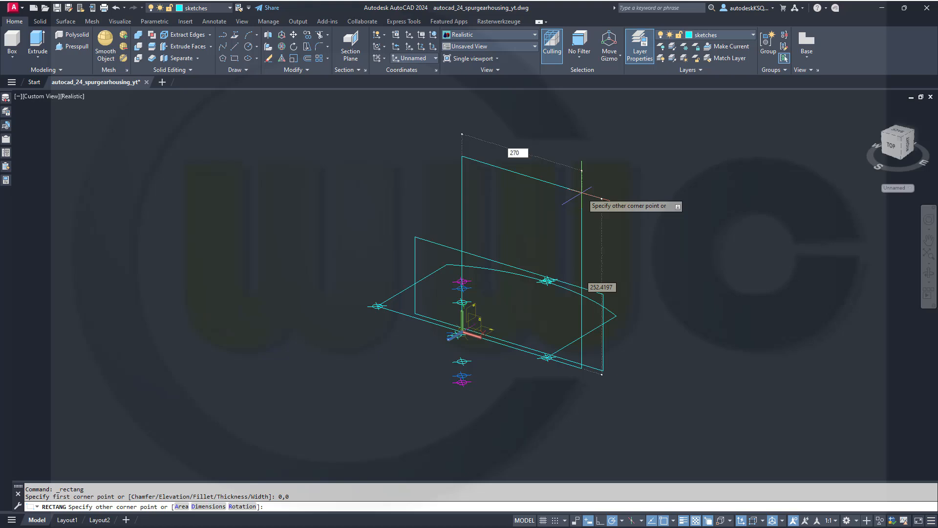
pyautogui.press('Tab')
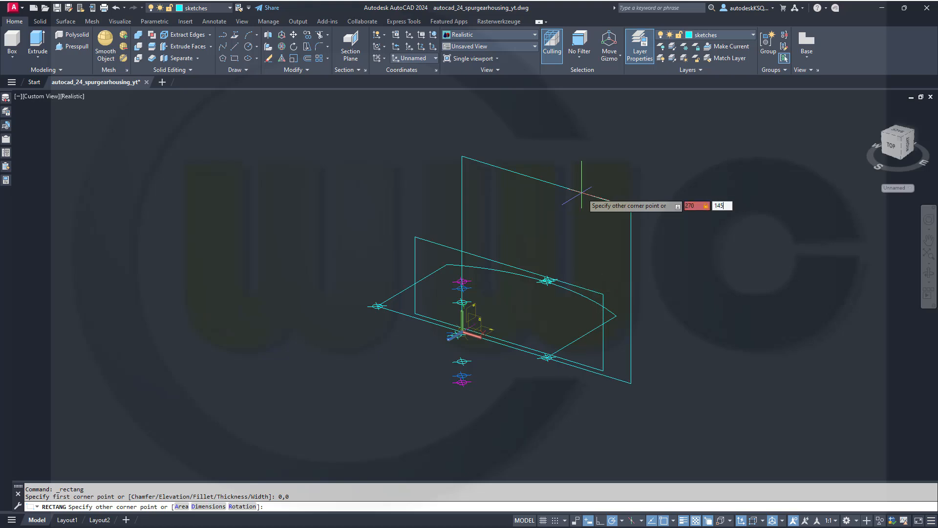
pyautogui.press('Return')
pyautogui.keyDown('shift'); pyautogui.moveTo(568, 225); pyautogui.dragTo(629, 220, button='middle'); pyautogui.keyUp('shift')
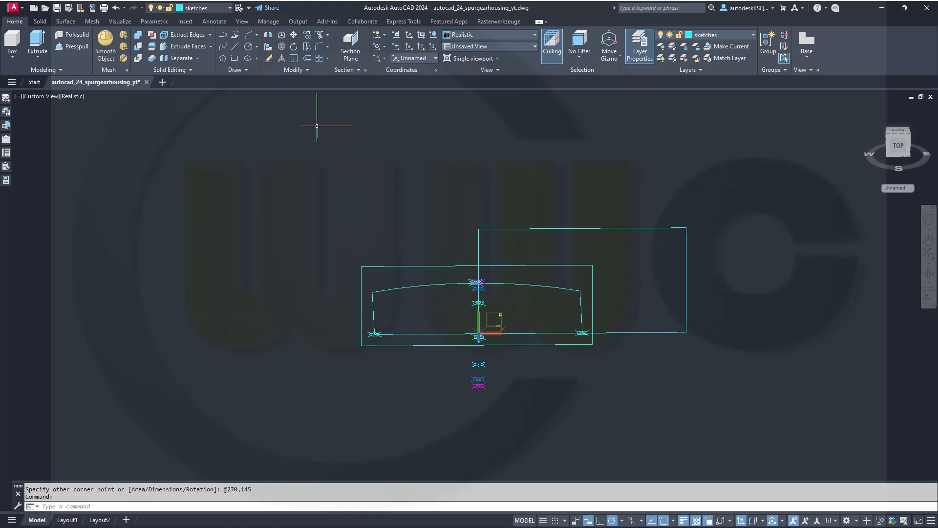
pyautogui.click(293, 35)
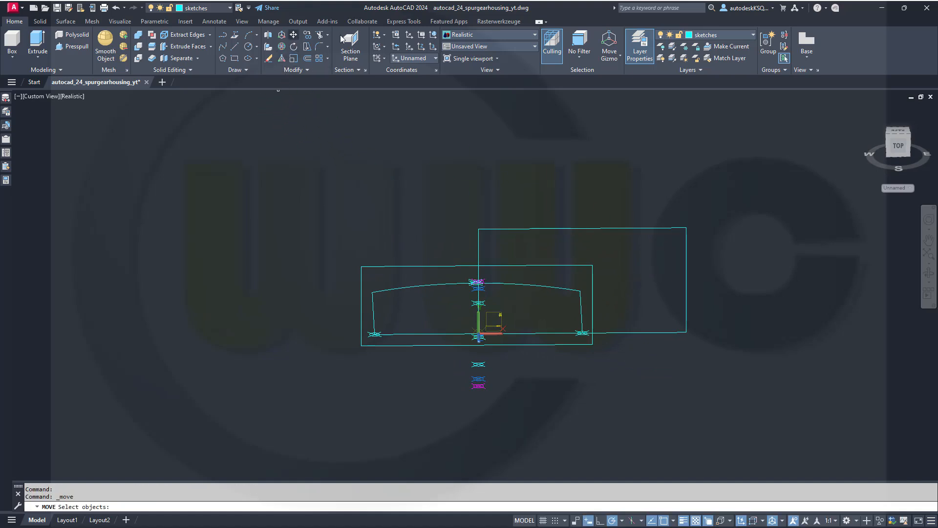
pyautogui.click(596, 227)
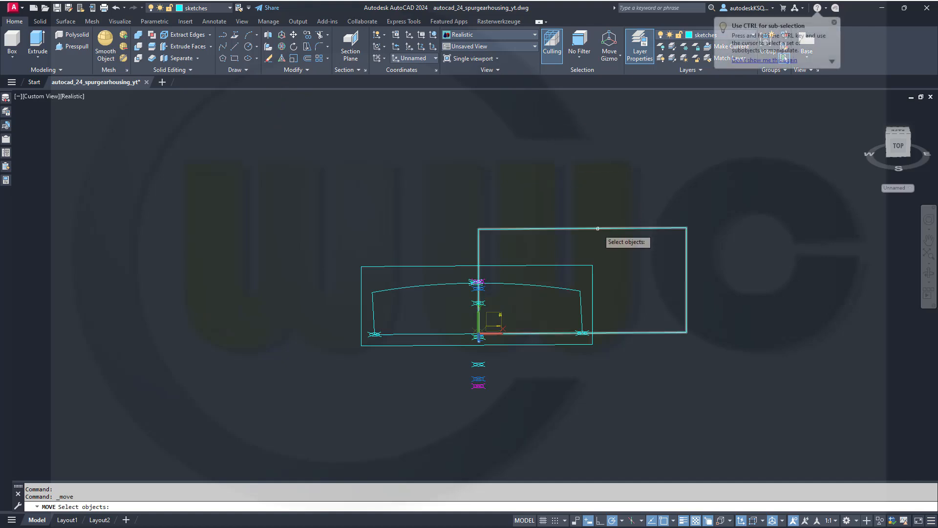
pyautogui.keyDown('shift'); pyautogui.rightClick(581, 170); pyautogui.keyUp('shift')
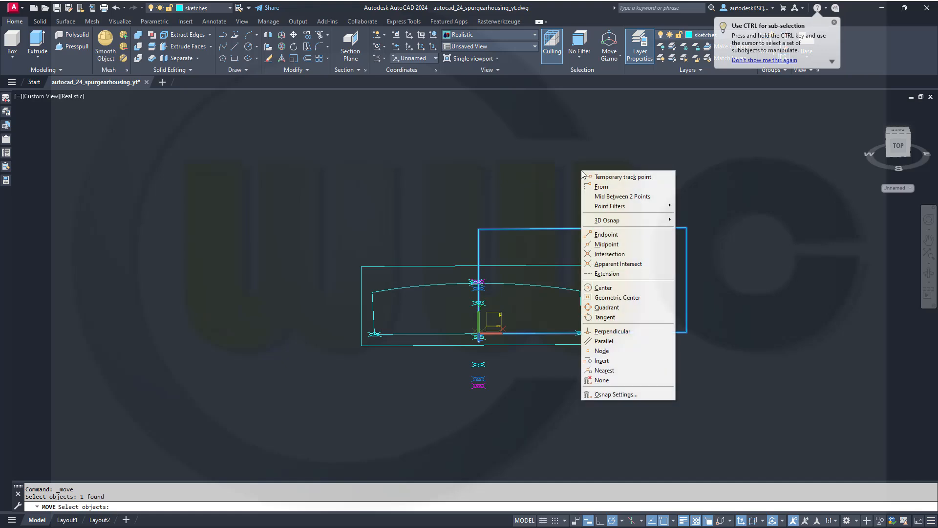
pyautogui.click(622, 196)
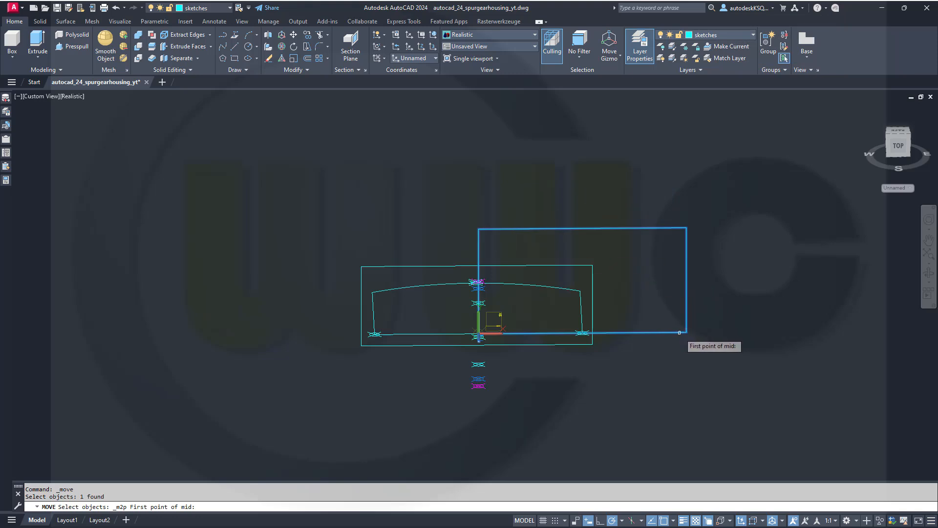
pyautogui.moveTo(728, 296)
pyautogui.keyDown('shift'); pyautogui.mouseDown(button='middle')
pyautogui.moveTo(666, 285)
pyautogui.moveTo(643, 257)
pyautogui.mouseUp(button='middle'); pyautogui.keyUp('shift')
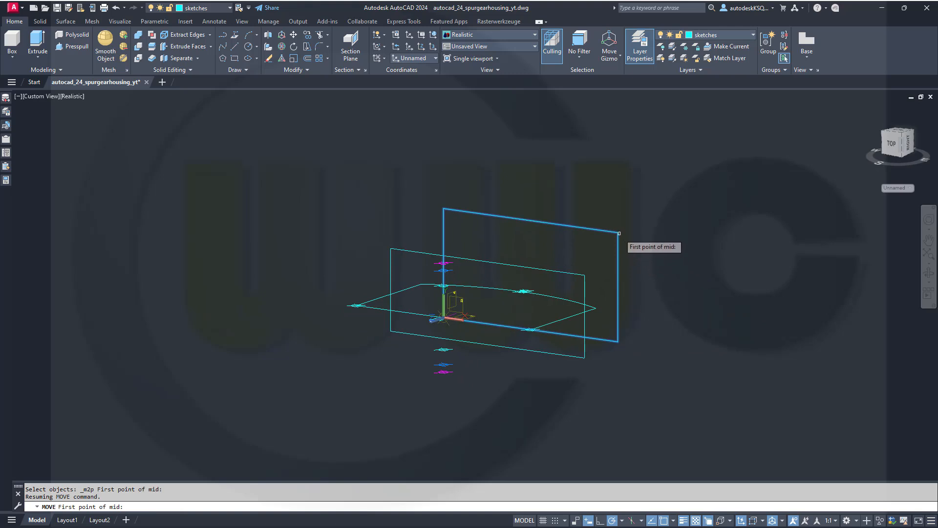
pyautogui.press('Escape')
pyautogui.press('Escape')
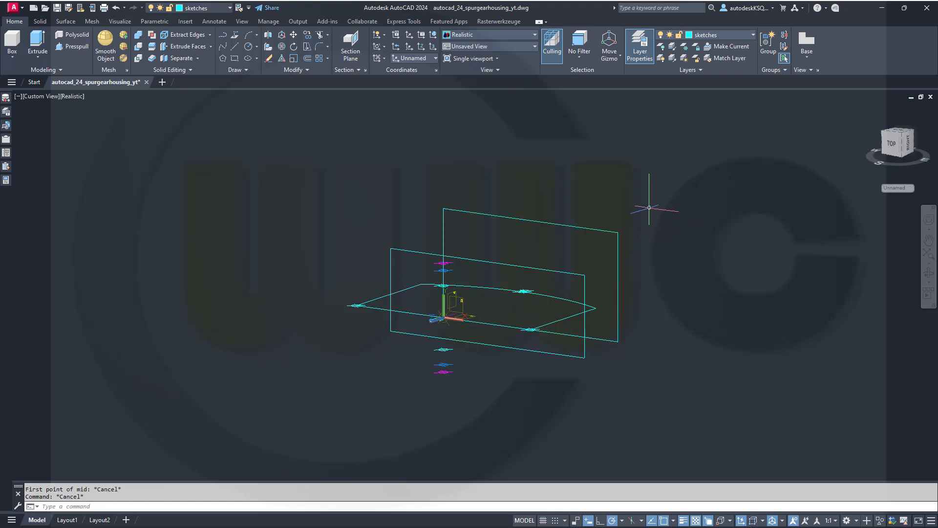
# Move the 270 × 145 rectangle by its centre, taken midway between two opposite corners, to the absolute point 0,0.
pyautogui.click(294, 35)
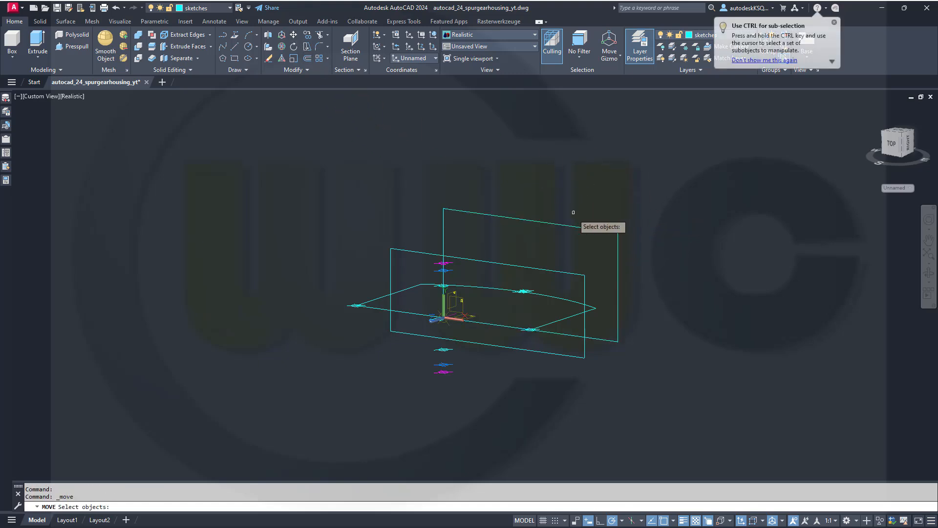
pyautogui.click(617, 235)
pyautogui.press('Return')
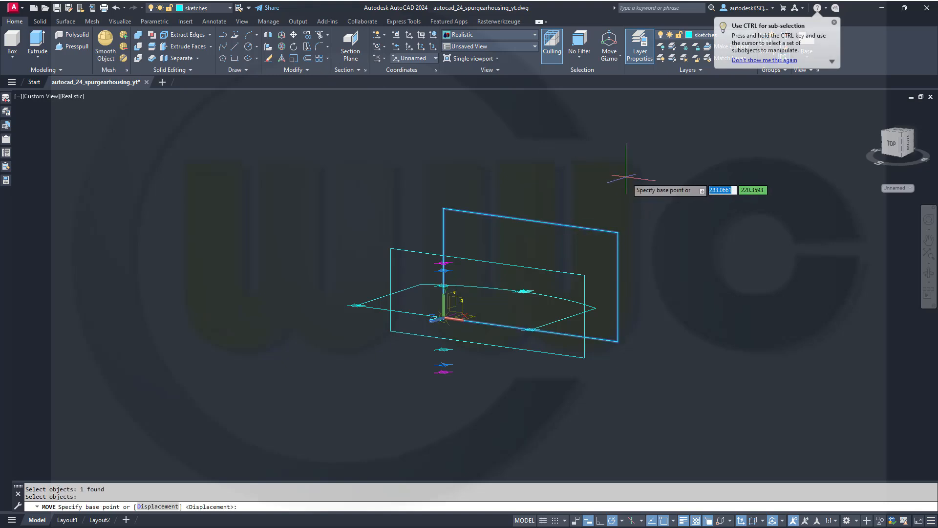
pyautogui.keyDown('shift'); pyautogui.rightClick(627, 180); pyautogui.keyUp('shift')
pyautogui.click(667, 204)
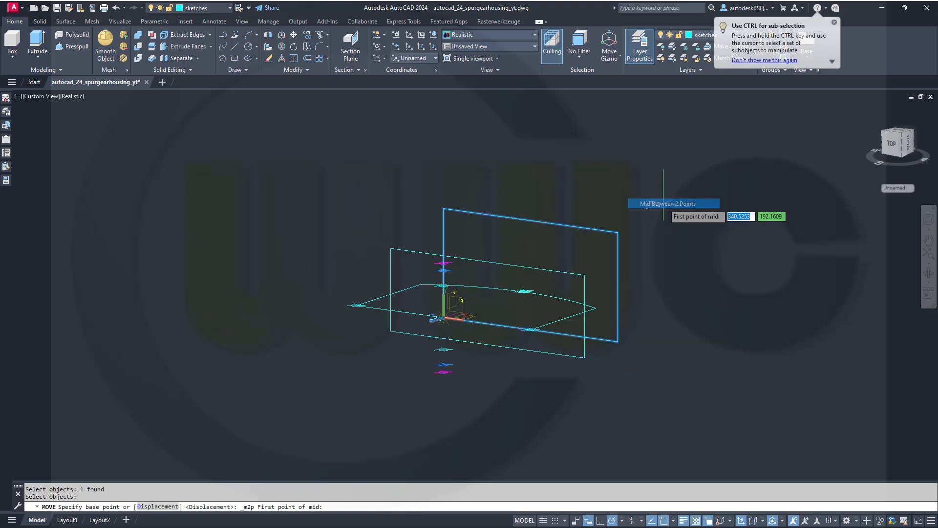
pyautogui.click(617, 340)
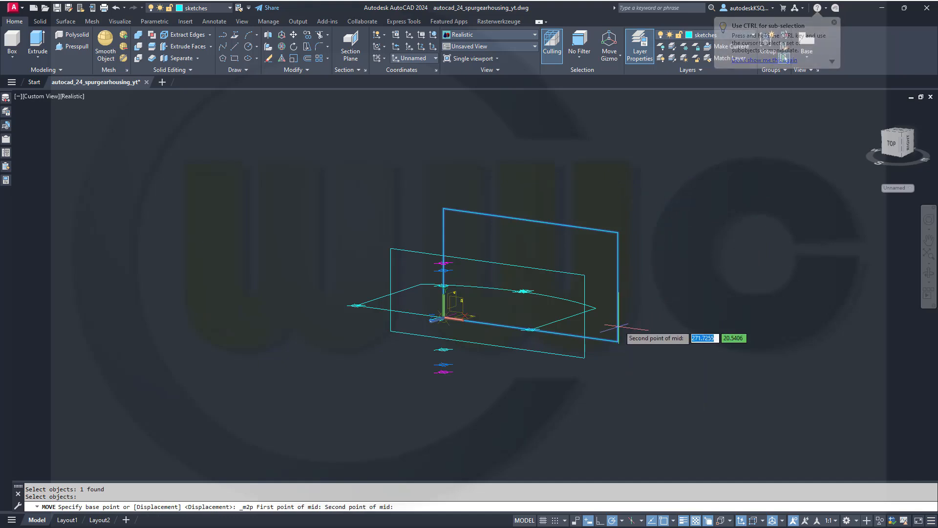
pyautogui.click(443, 209)
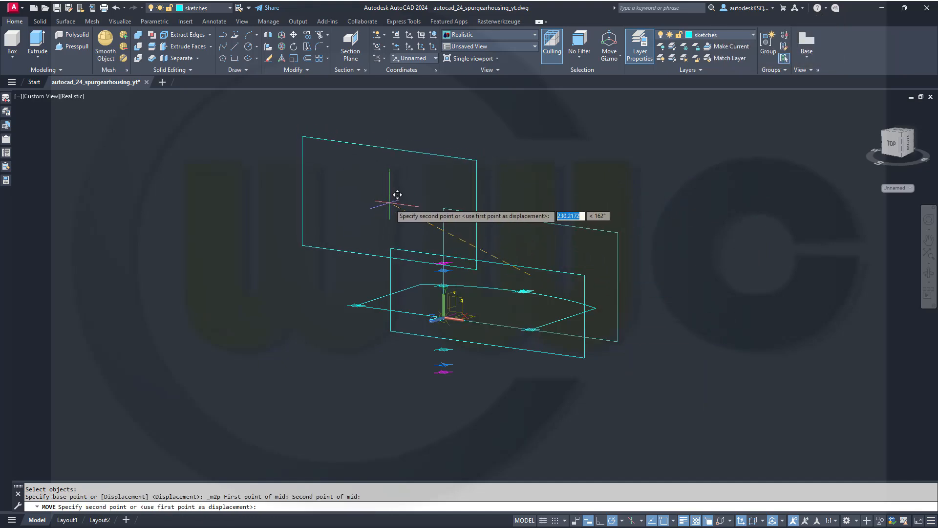
pyautogui.write('#')
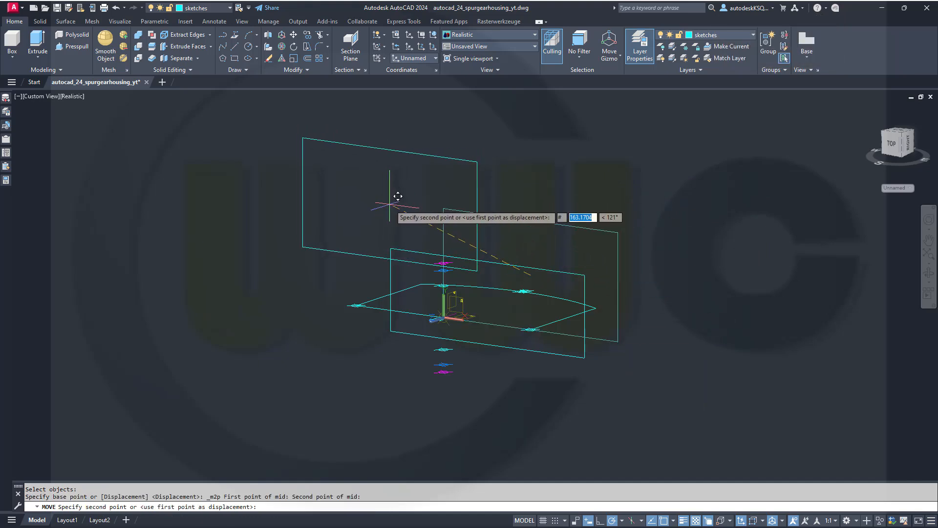
pyautogui.write('0,0')
pyautogui.press('Return')
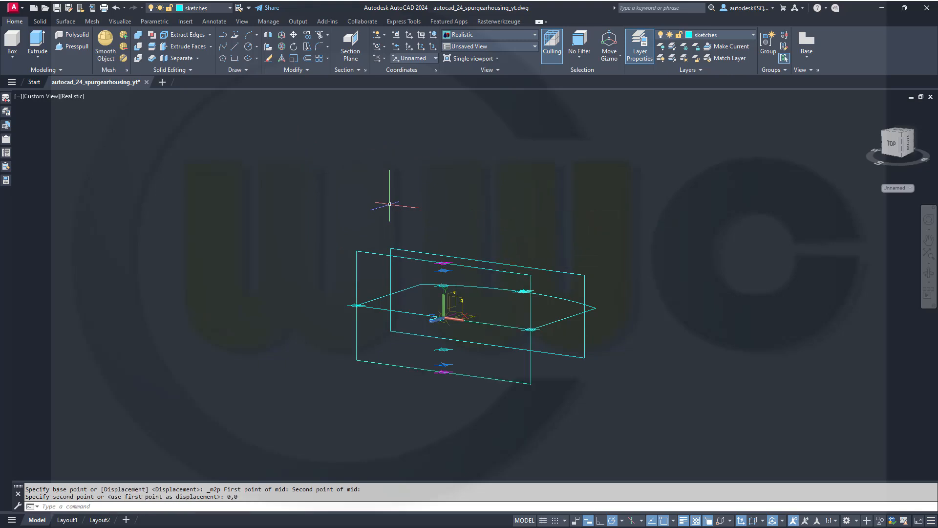
# Extrude the 270 × 145 rectangle 12 along the positive Z axis, away from the curved side of the base profile.
pyautogui.keyDown('shift'); pyautogui.moveTo(345, 213); pyautogui.dragTo(291, 207, button='middle'); pyautogui.keyUp('shift')
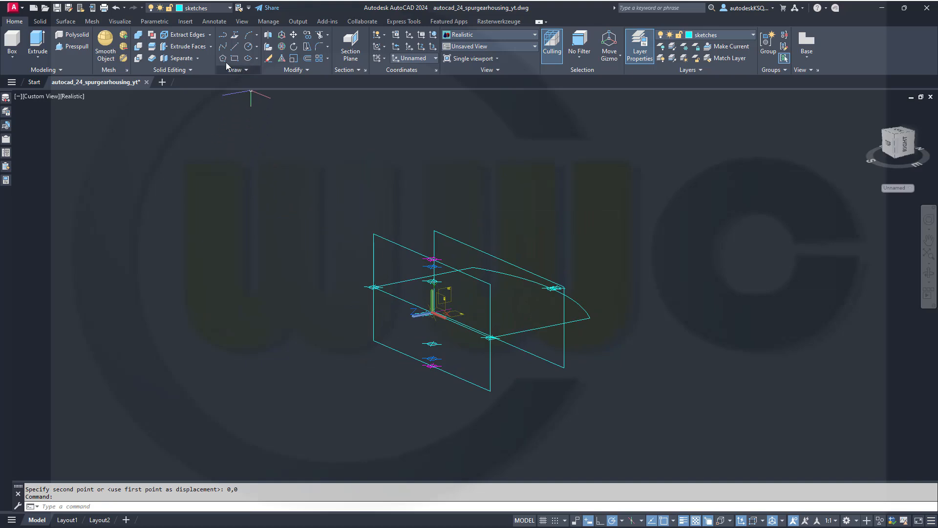
pyautogui.click(35, 43)
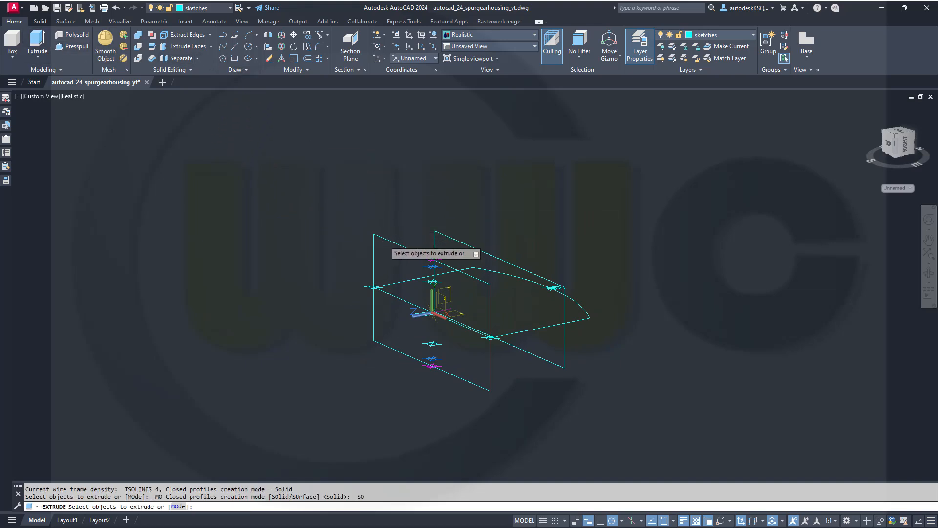
pyautogui.click(400, 244)
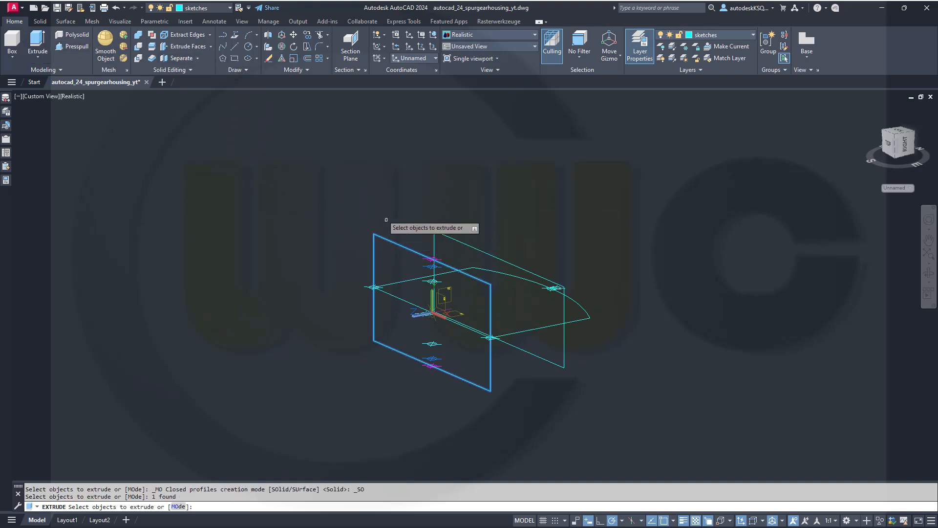
pyautogui.rightClick(363, 187)
pyautogui.click(382, 192)
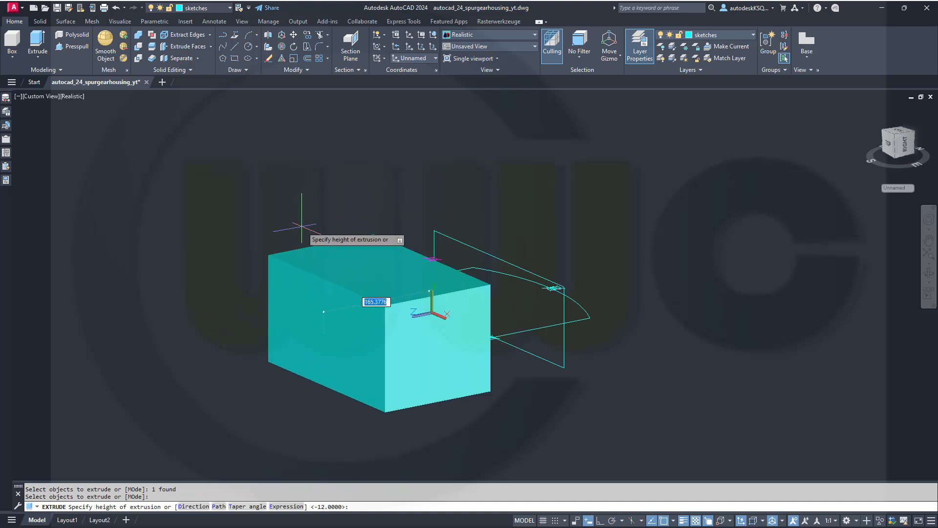
pyautogui.press('Return')
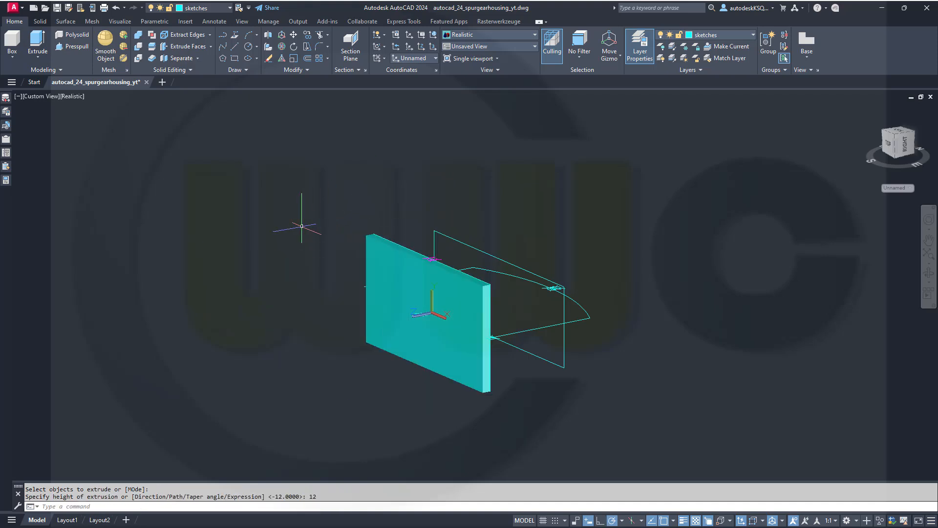
# Assign the extruded 3D solid plate to the surface_2 layer and clear the selection.
pyautogui.keyDown('shift'); pyautogui.moveTo(314, 200); pyautogui.dragTo(342, 276, button='middle'); pyautogui.keyUp('shift')
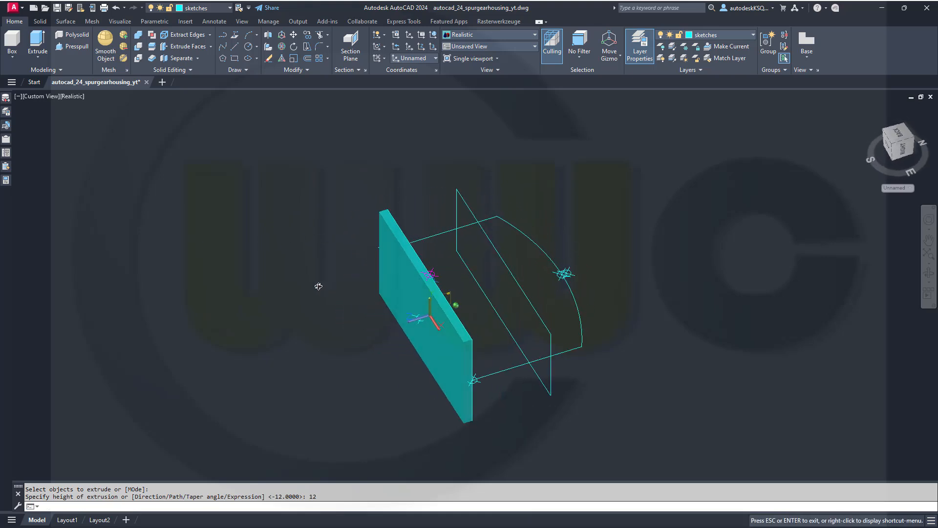
pyautogui.click(416, 280)
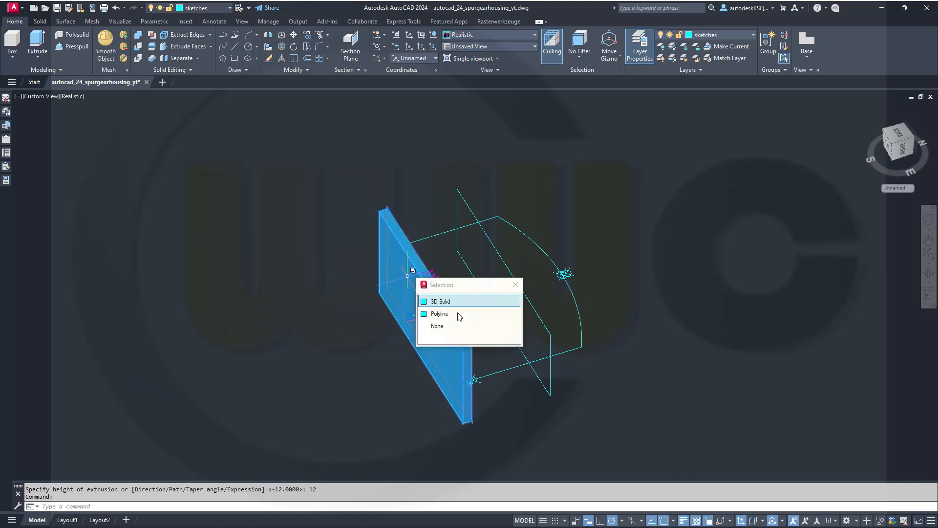
pyautogui.click(441, 302)
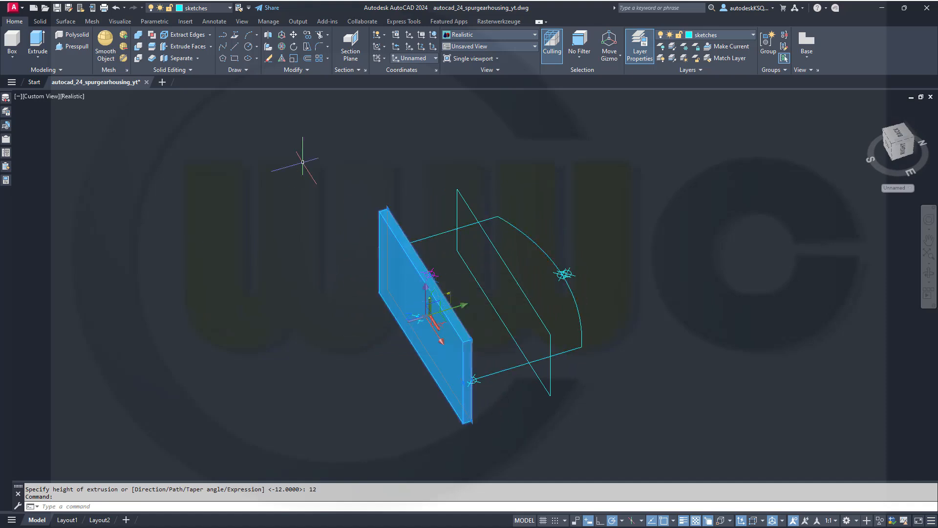
pyautogui.click(229, 8)
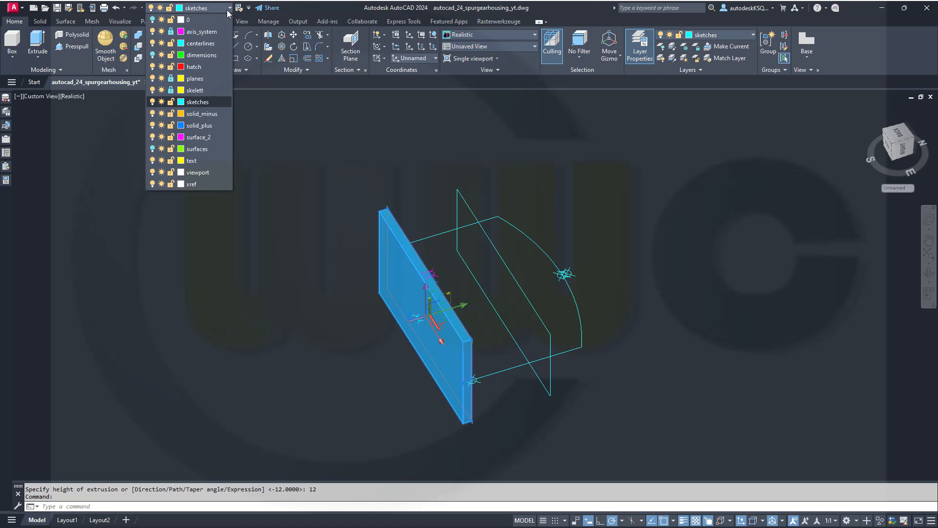
pyautogui.click(199, 138)
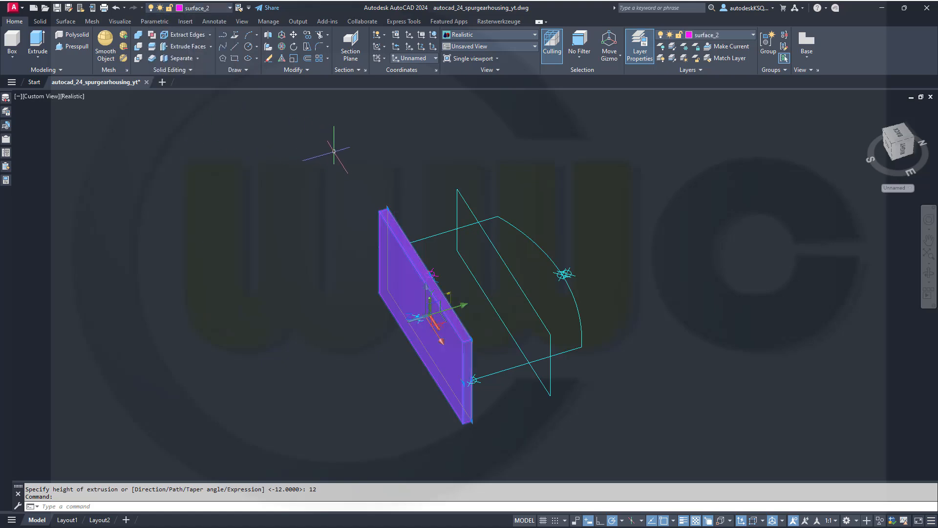
pyautogui.press('Escape')
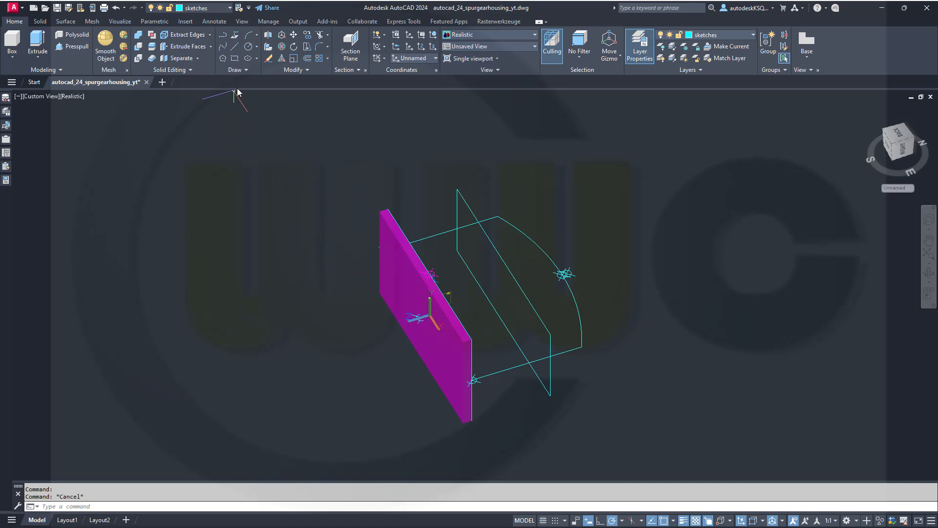
# Draw a 200 × 145 rectangle on the sketches layer with its first corner at 0,0.
pyautogui.click(235, 58)
pyautogui.keyDown('shift'); pyautogui.moveTo(606, 351); pyautogui.dragTo(660, 322, button='middle'); pyautogui.keyUp('shift')
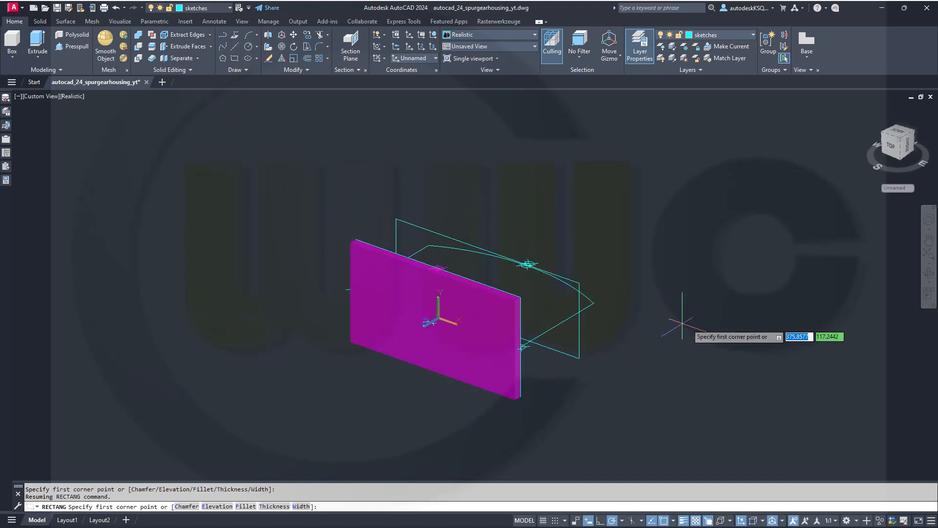
pyautogui.write('0')
pyautogui.press('Tab')
pyautogui.press('Return')
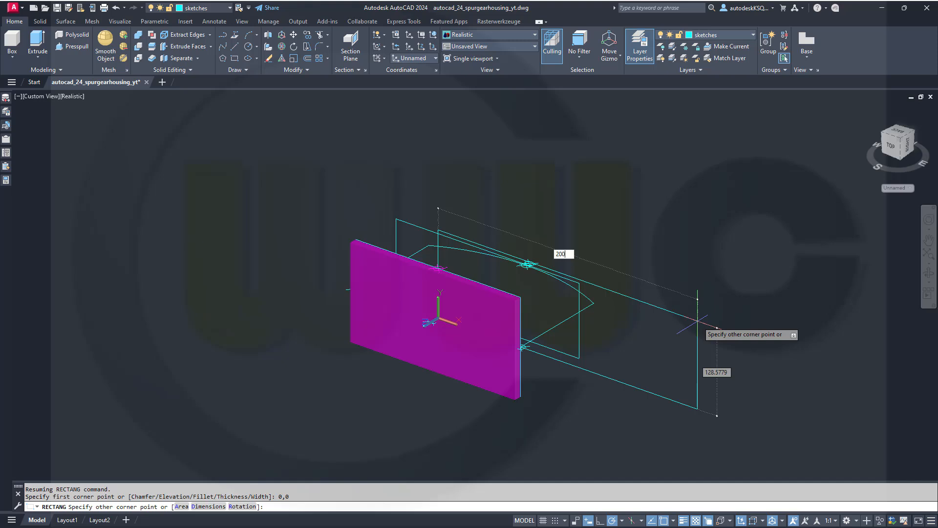
pyautogui.press('Tab')
pyautogui.press('Return')
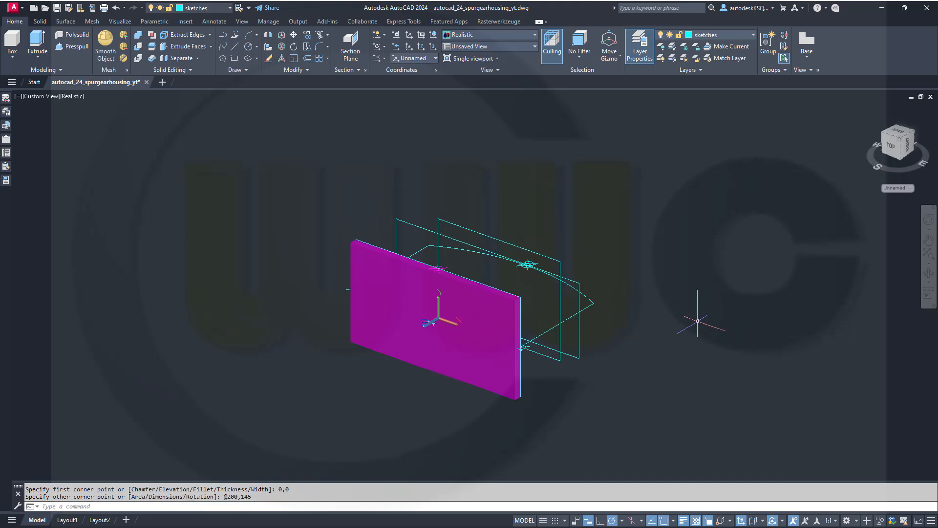
# Move the 200 × 145 rectangle by its centre, taken midway between two opposite corners, to the absolute point 0,0,12.
pyautogui.click(294, 37)
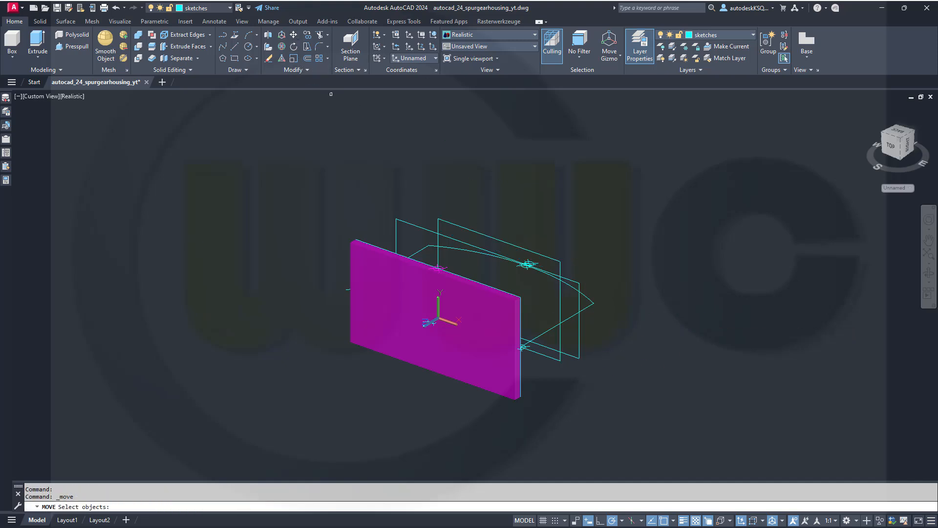
pyautogui.click(509, 241)
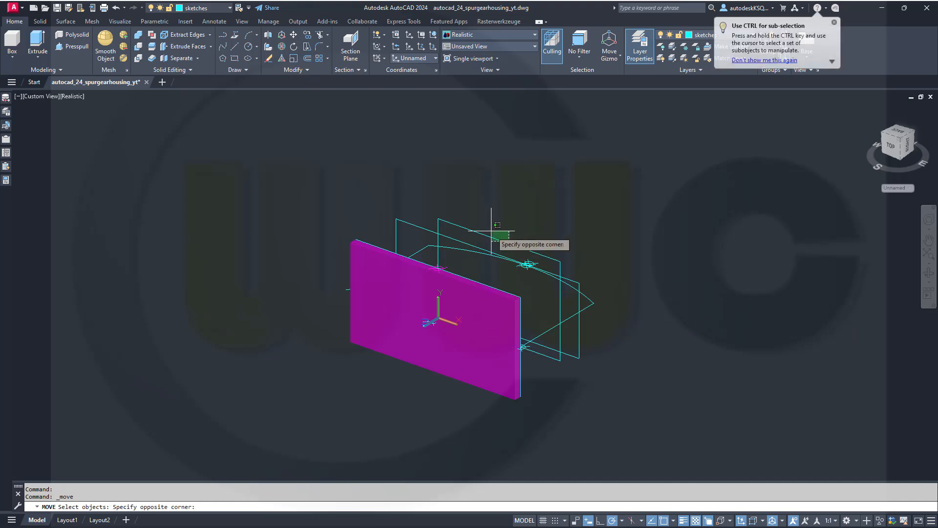
pyautogui.click(489, 236)
pyautogui.press('Return')
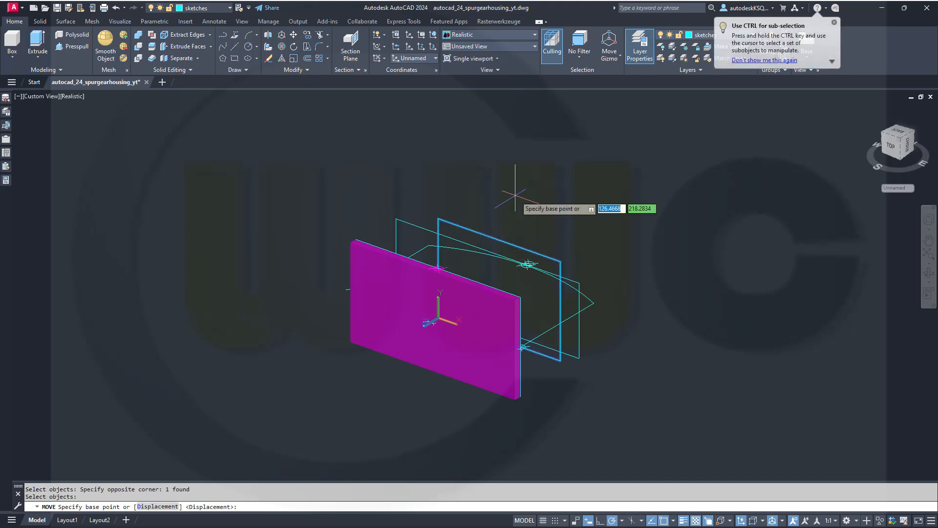
pyautogui.keyDown('shift'); pyautogui.rightClick(543, 184); pyautogui.keyUp('shift')
pyautogui.click(582, 207)
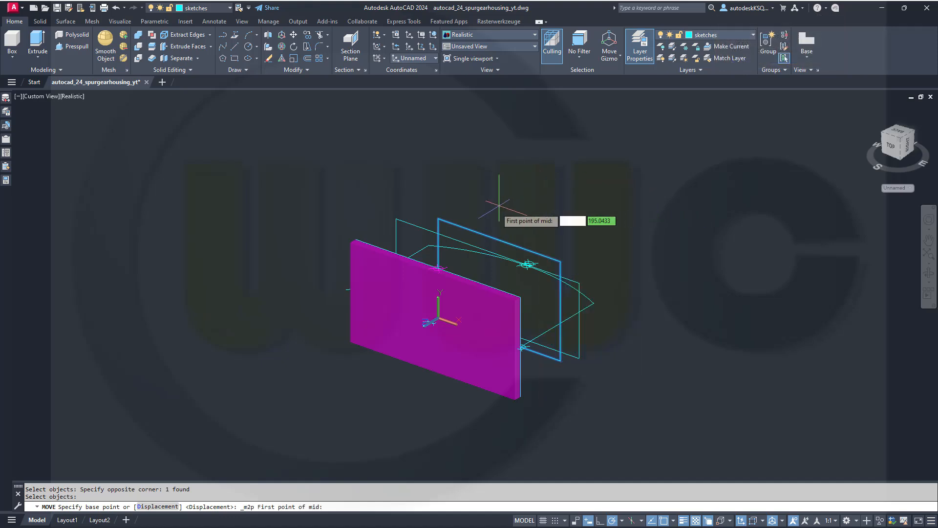
pyautogui.click(460, 222)
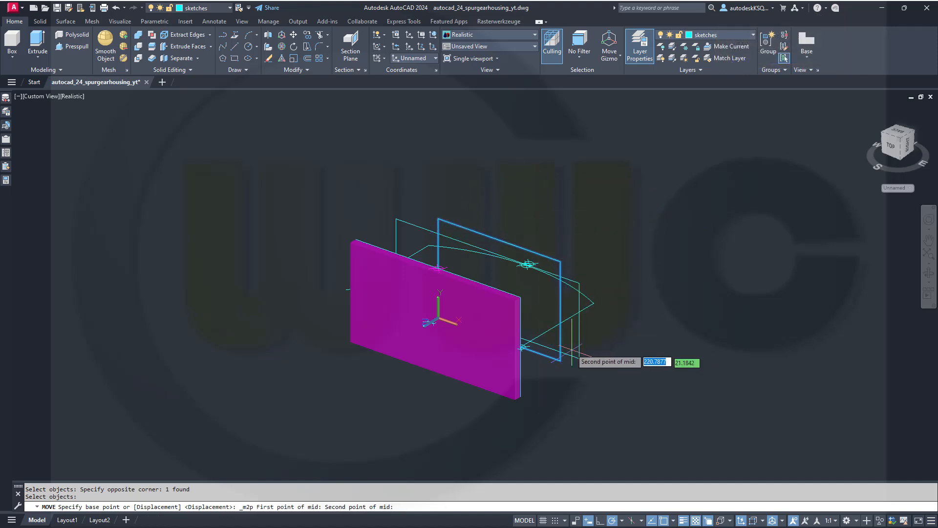
pyautogui.click(561, 360)
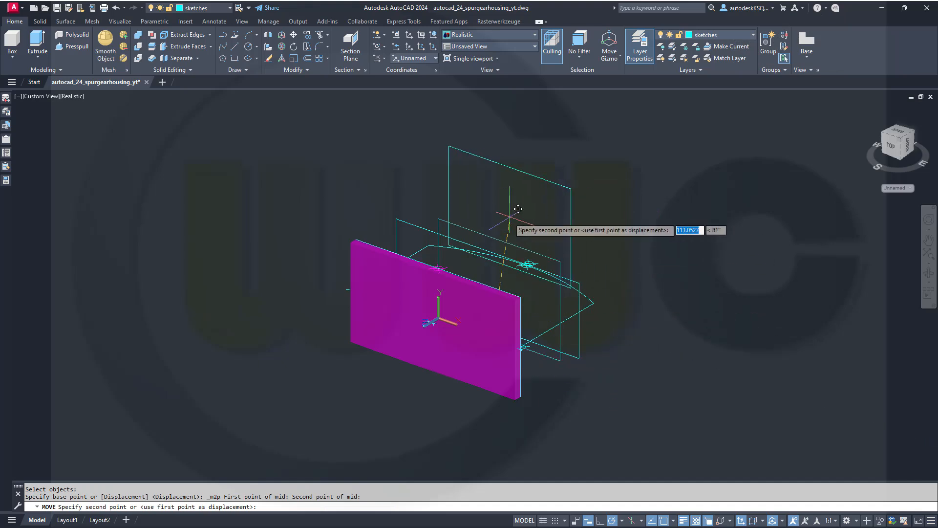
pyautogui.write('#0,0,12')
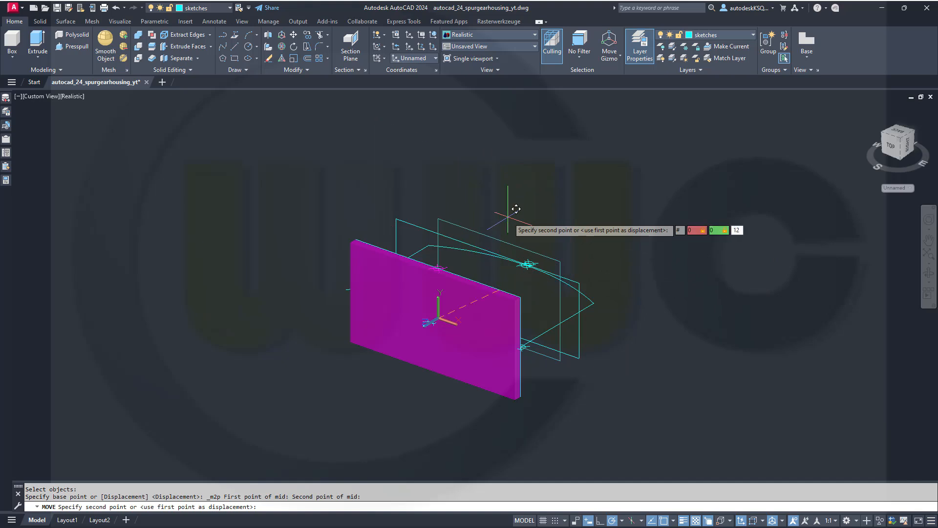
pyautogui.press('Return')
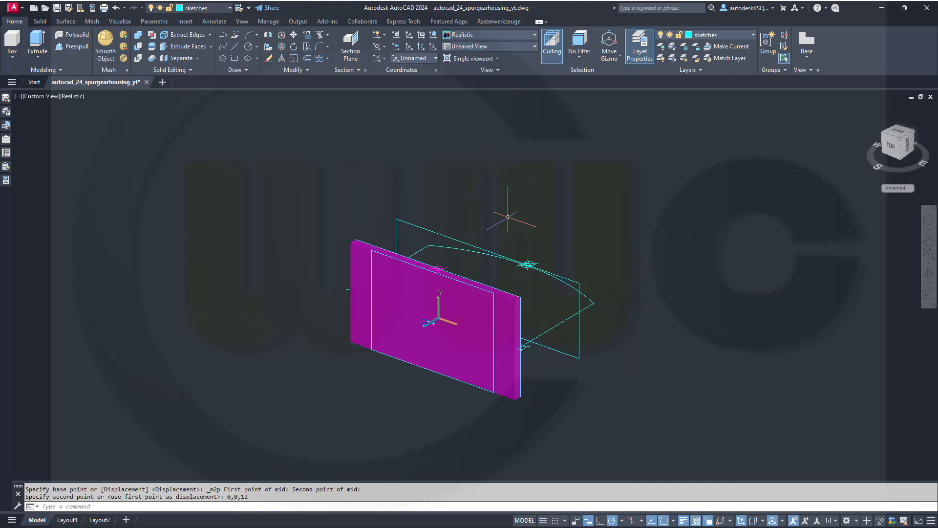
# Isolate the 200 × 145 rectangle polyline on the plate's front face, hiding all other objects.
pyautogui.keyDown('shift'); pyautogui.moveTo(504, 237); pyautogui.dragTo(481, 264, button='middle'); pyautogui.keyUp('shift')
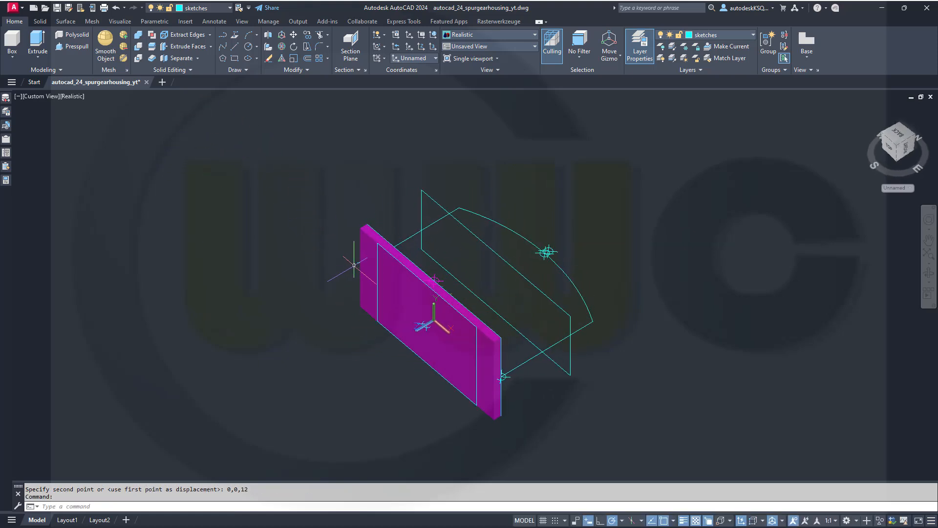
pyautogui.click(379, 277)
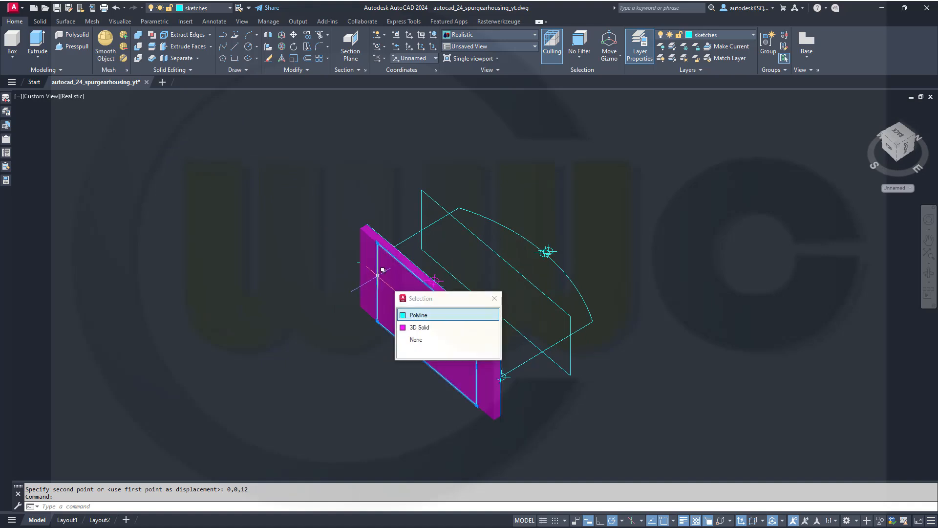
pyautogui.click(425, 315)
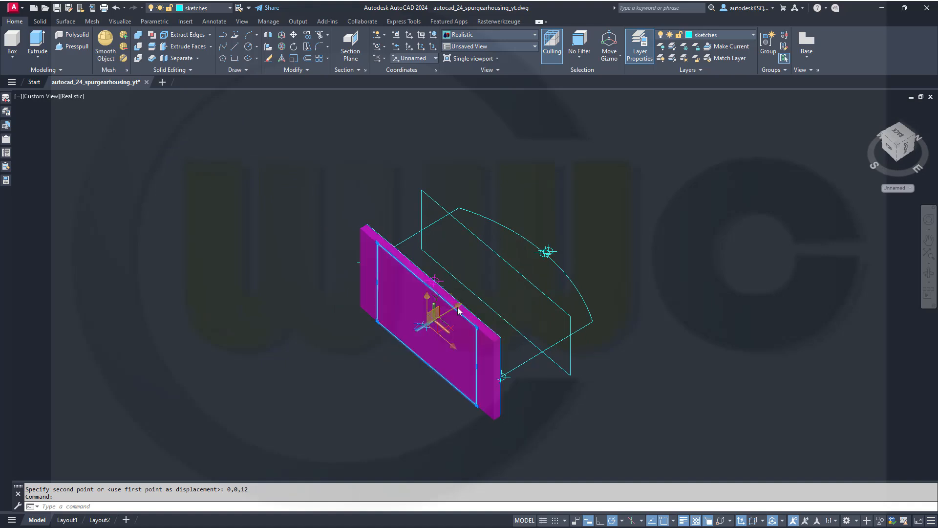
pyautogui.click(880, 521)
pyautogui.click(901, 500)
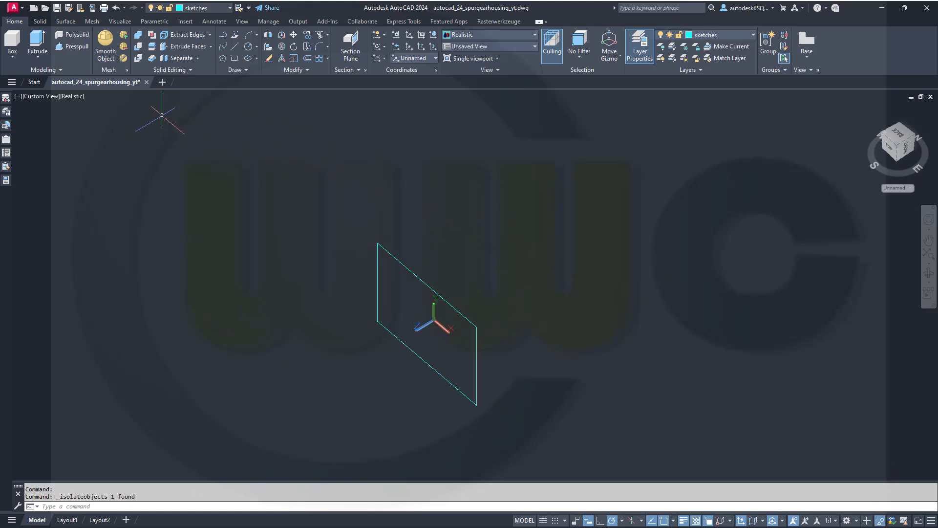
# Extrude the isolated 200 × 145 rectangle 7 along the negative Z axis as a solid.
pyautogui.click(38, 44)
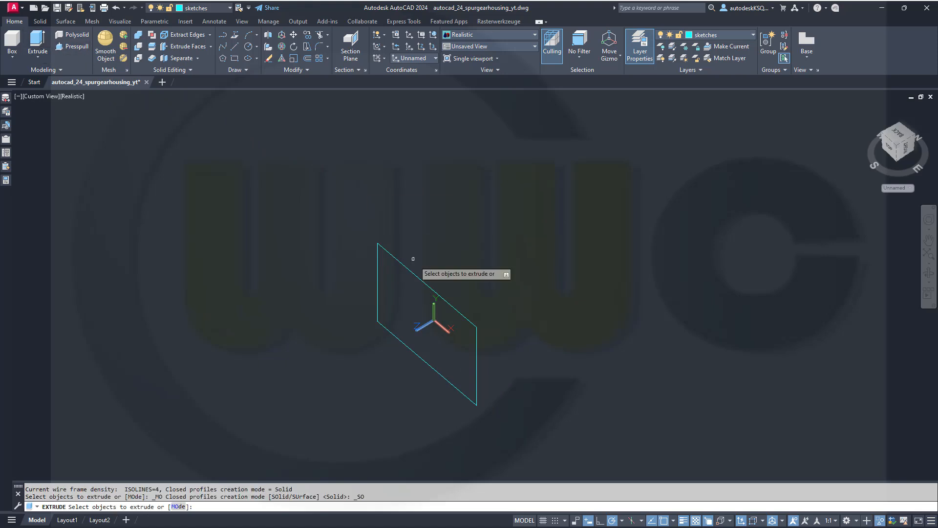
pyautogui.click(423, 280)
pyautogui.rightClick(454, 262)
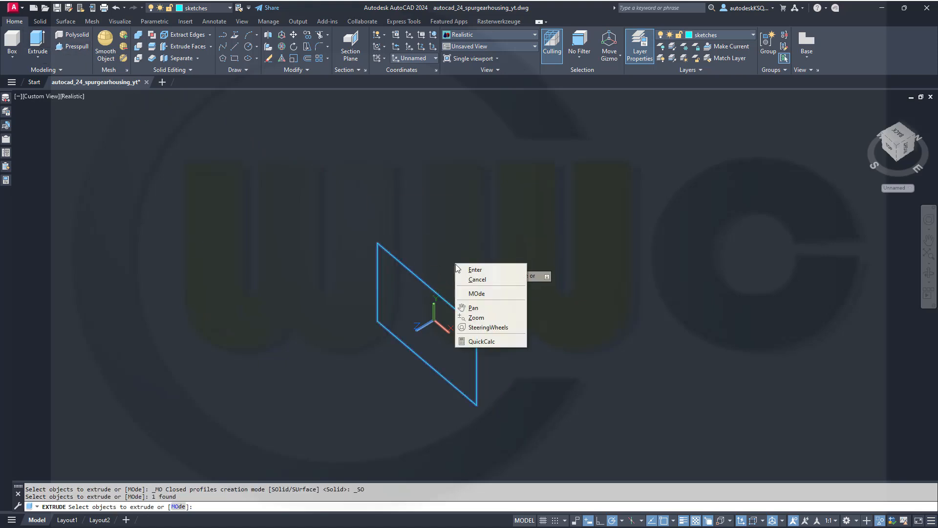
pyautogui.click(480, 267)
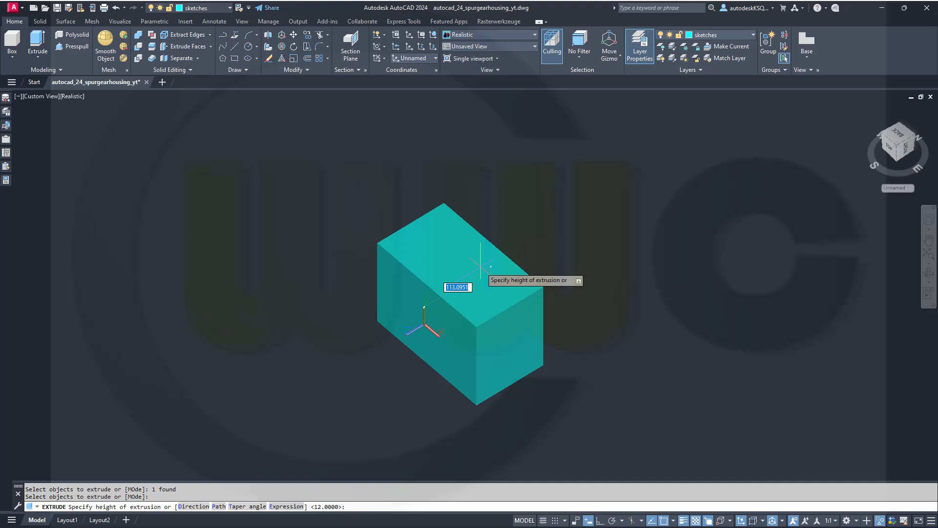
pyautogui.press('Return')
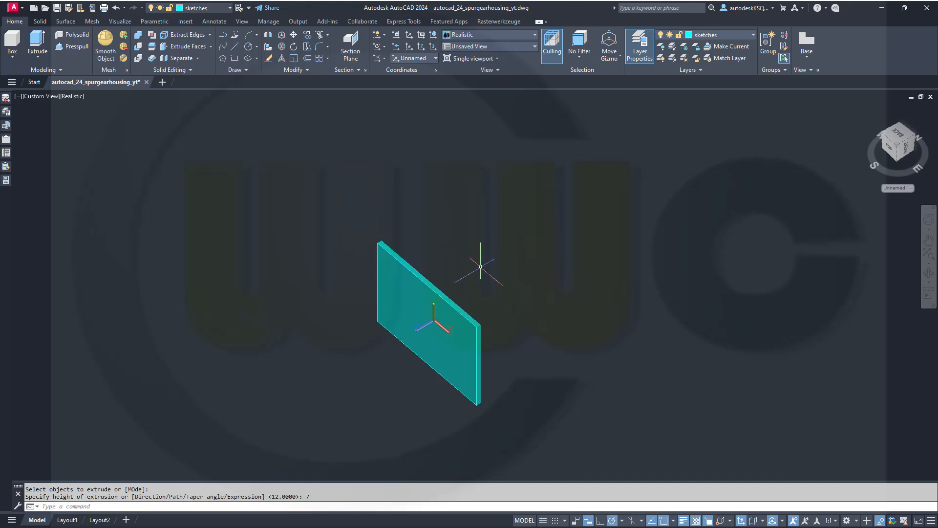
# Undo the last solid face edit on the 7-thick plate.
pyautogui.keyDown('shift'); pyautogui.moveTo(475, 321); pyautogui.dragTo(459, 286, button='middle'); pyautogui.keyUp('shift')
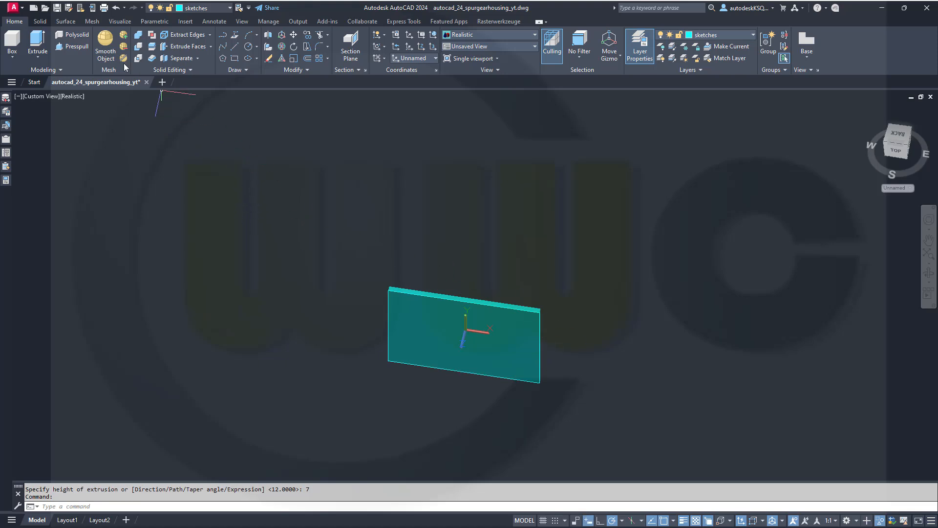
pyautogui.click(40, 21)
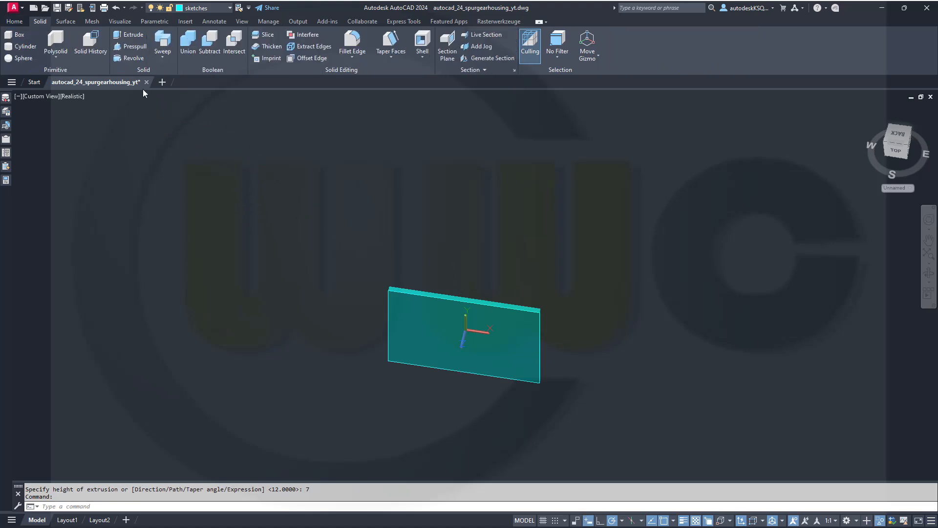
pyautogui.hotkey('ctrl', 'z')
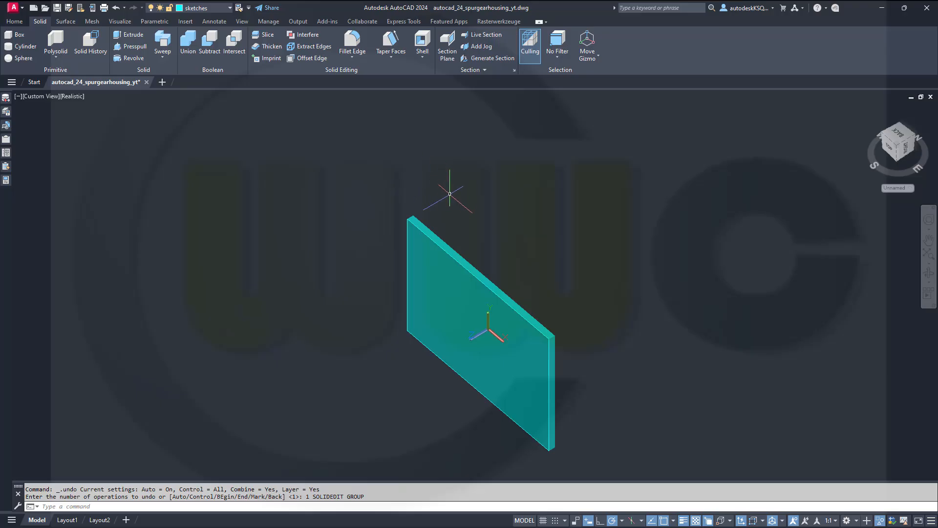
pyautogui.keyDown('shift'); pyautogui.moveTo(475, 218); pyautogui.dragTo(463, 172, button='middle'); pyautogui.keyUp('shift')
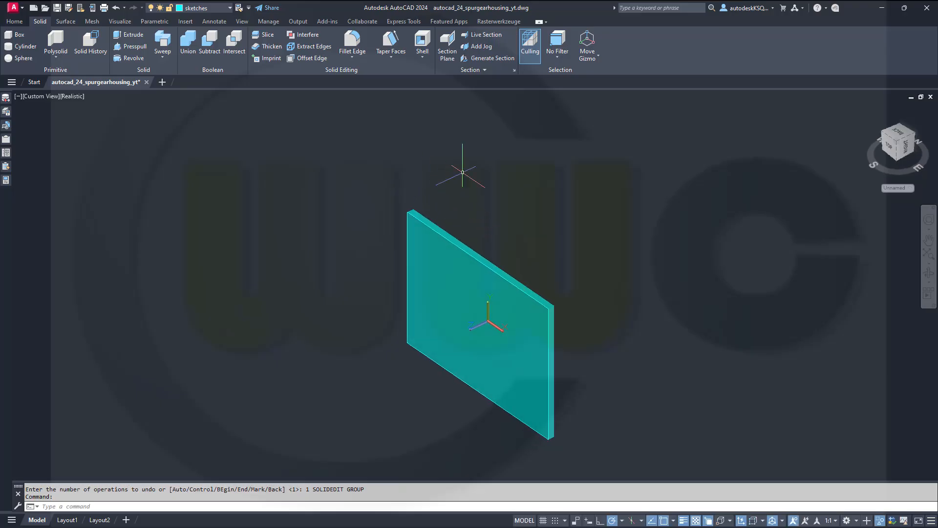
# Taper both end faces of the 7-thick plate, setting the taper axis along its thickness from the back corner to the front corner.
pyautogui.click(391, 43)
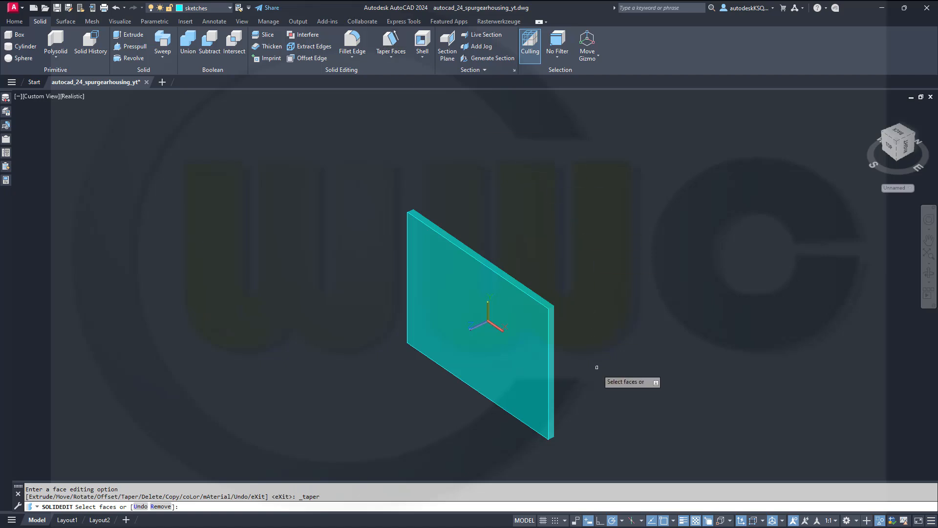
pyautogui.scroll(2, 594, 373)
pyautogui.click(533, 363)
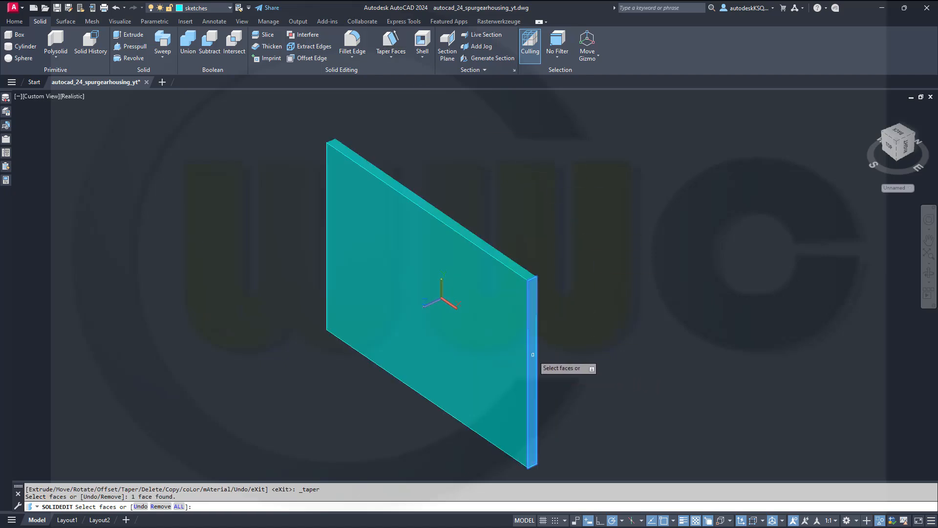
pyautogui.keyDown('shift'); pyautogui.moveTo(319, 298); pyautogui.dragTo(405, 316, button='middle'); pyautogui.keyUp('shift')
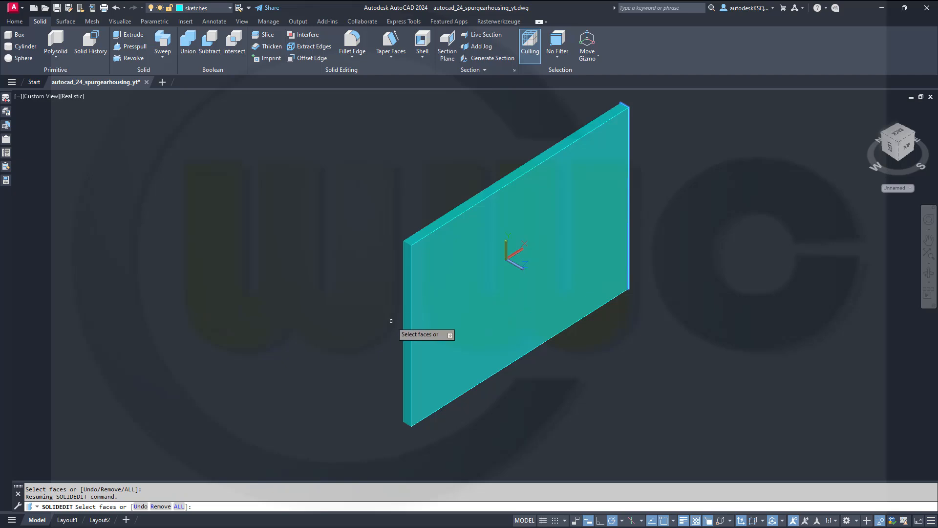
pyautogui.click(405, 314)
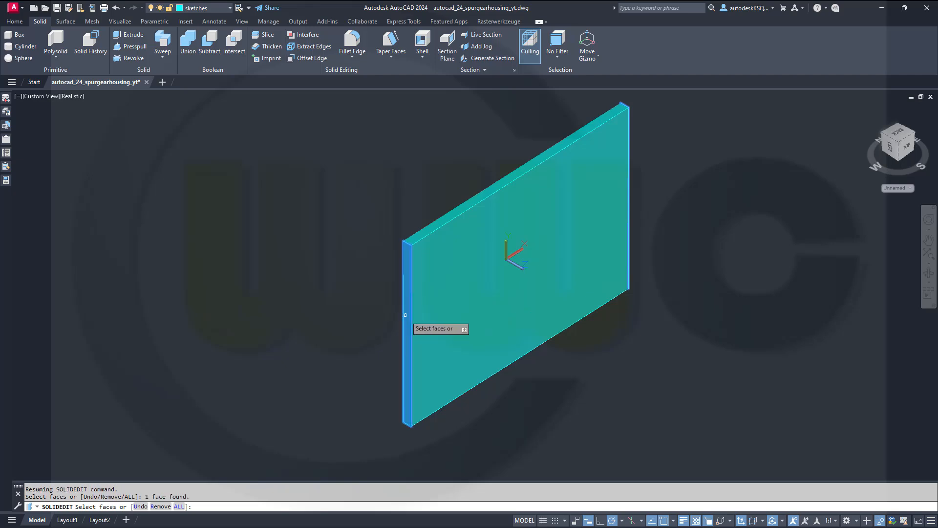
pyautogui.rightClick(324, 242)
pyautogui.click(343, 247)
pyautogui.scroll(2, 404, 244)
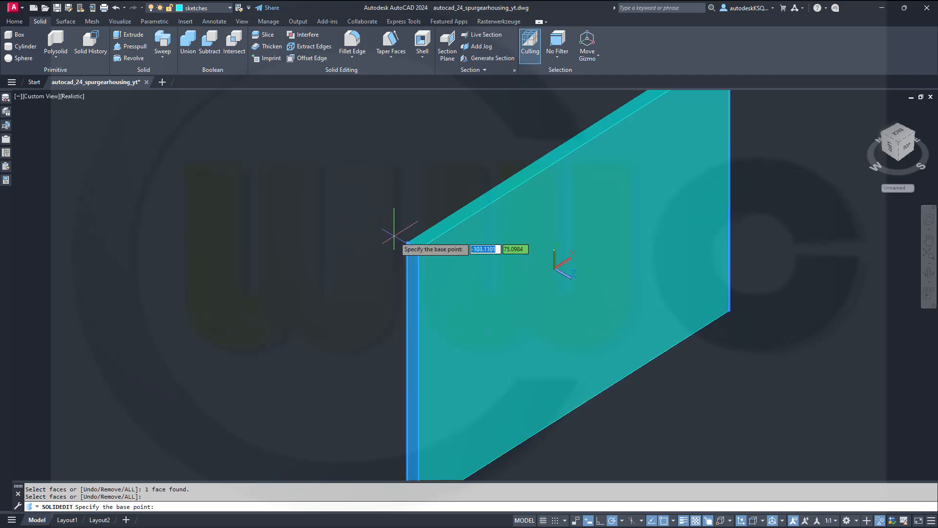
pyautogui.click(407, 243)
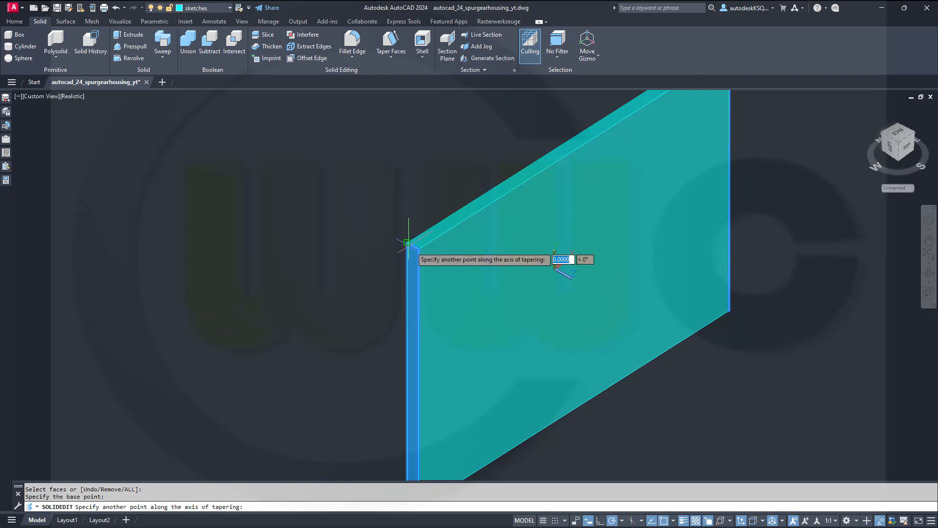
pyautogui.click(419, 248)
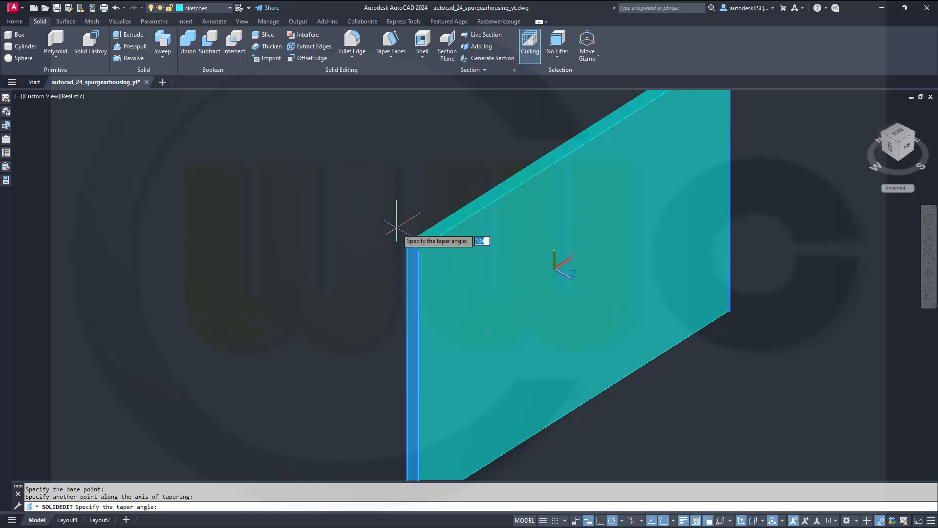
pyautogui.press('Return')
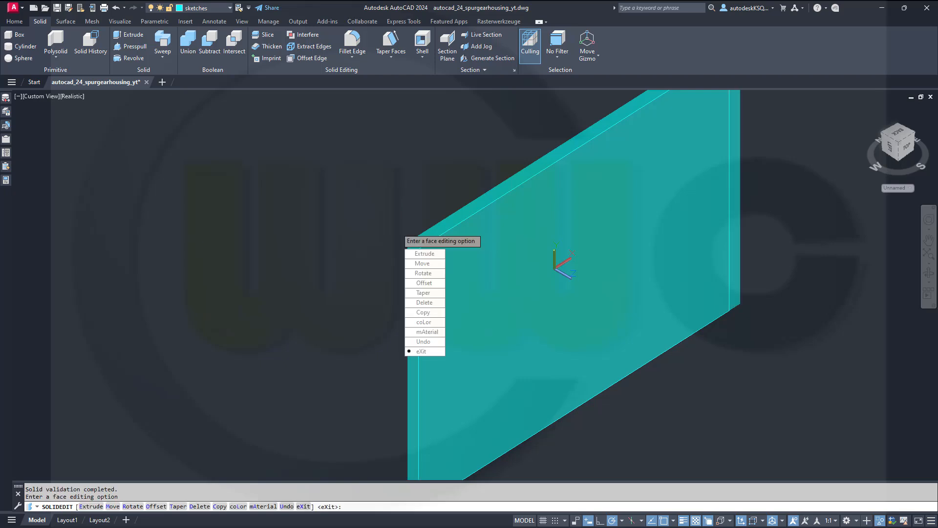
pyautogui.press('Escape')
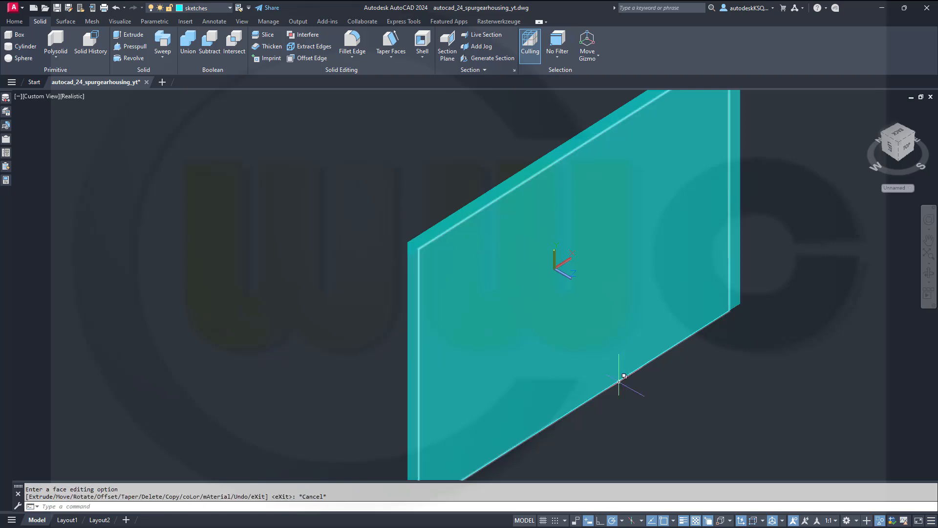
# Assign the tapered 7-thick plate to the solid_minus layer.
pyautogui.keyDown('shift'); pyautogui.moveTo(549, 349); pyautogui.dragTo(441, 310, button='middle'); pyautogui.keyUp('shift')
pyautogui.click(442, 311)
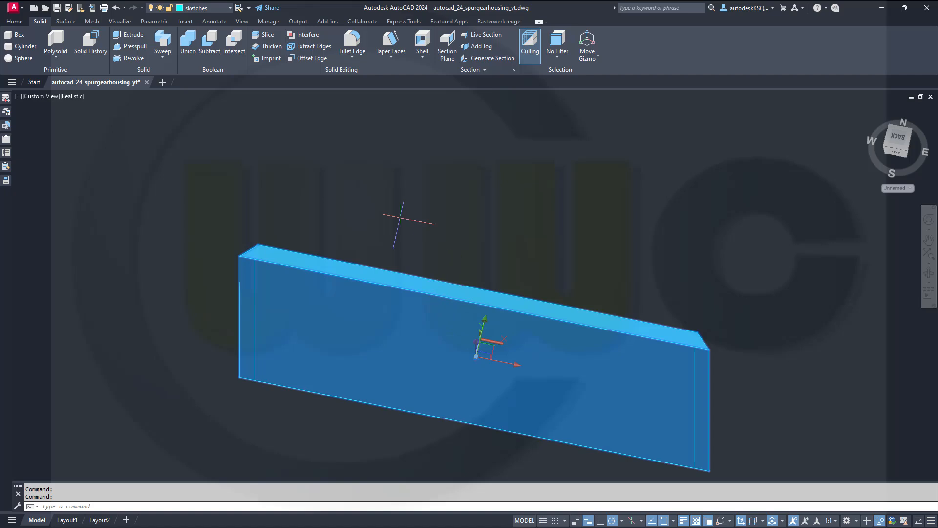
pyautogui.click(229, 8)
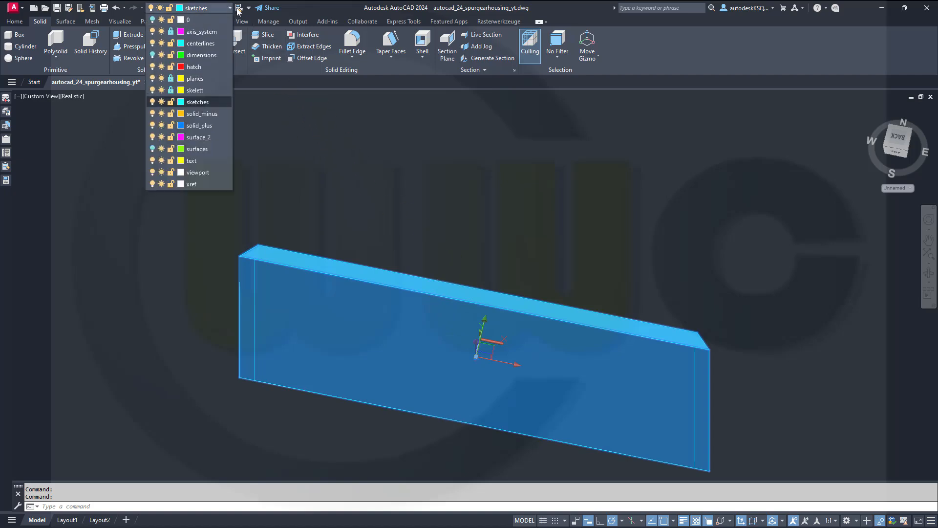
pyautogui.click(213, 113)
pyautogui.press('Escape')
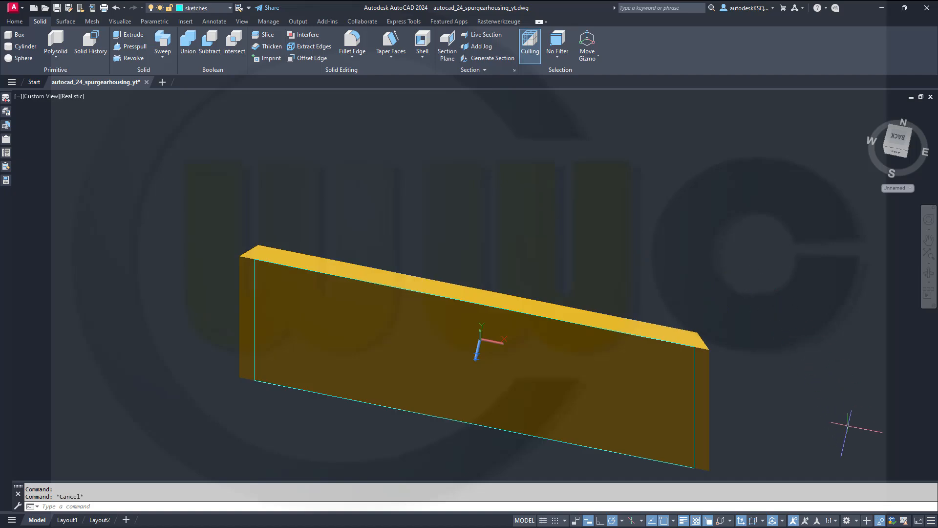
# End the object isolation to show all hidden objects again.
pyautogui.click(879, 521)
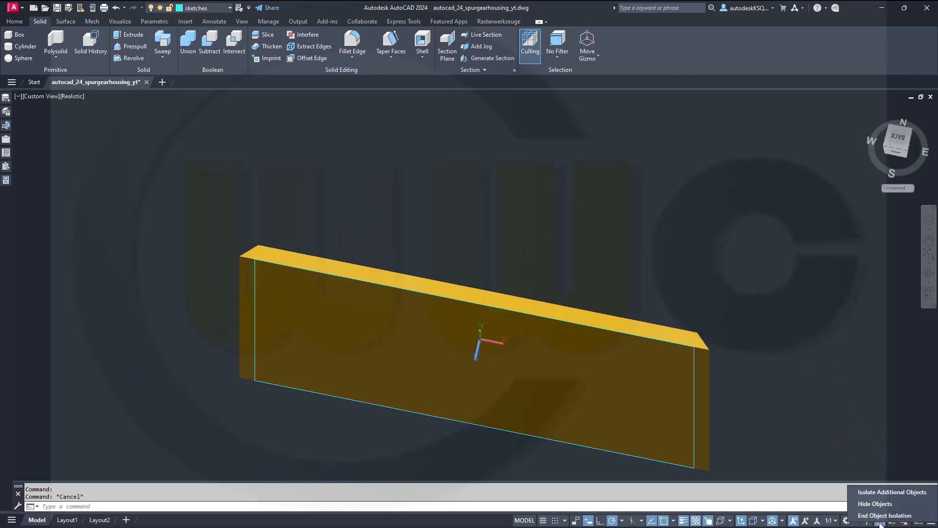
pyautogui.click(882, 516)
pyautogui.keyDown('shift'); pyautogui.moveTo(537, 282); pyautogui.dragTo(533, 289, button='middle'); pyautogui.keyUp('shift')
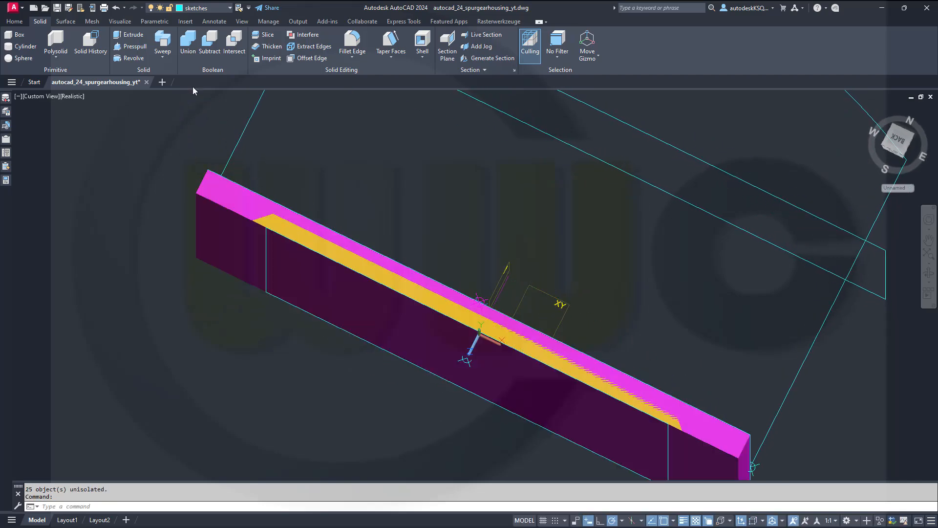
# Subtract the orange tapered plate from the larger magenta plate to cut the recess.
pyautogui.click(209, 44)
pyautogui.click(226, 186)
pyautogui.press('Return')
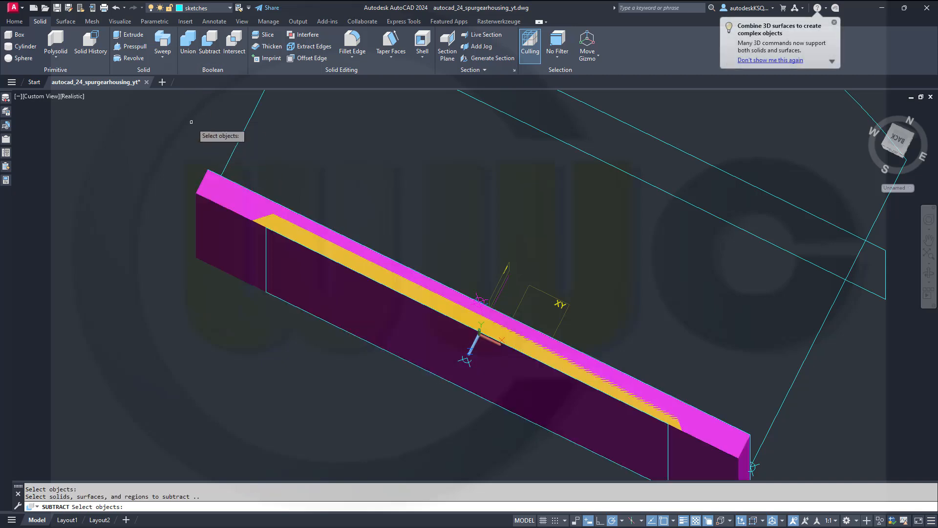
pyautogui.click(293, 222)
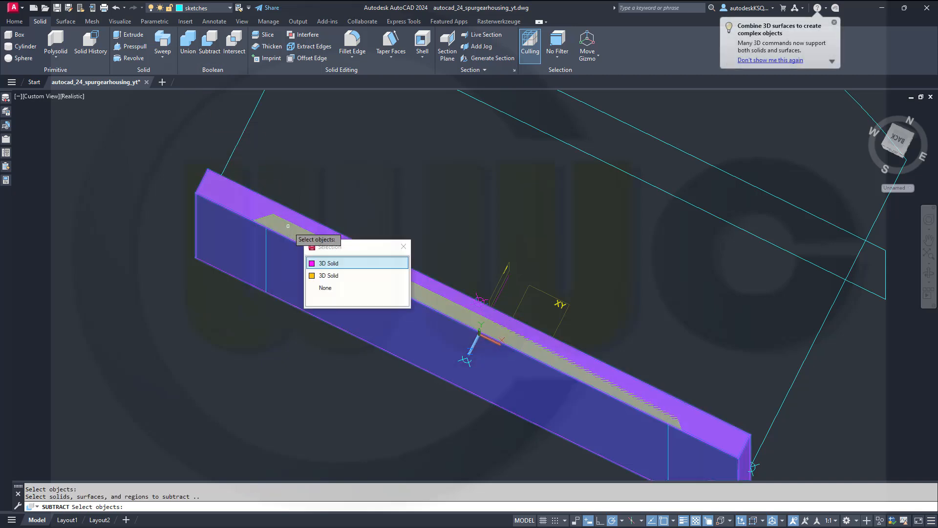
pyautogui.click(331, 276)
pyautogui.press('Return')
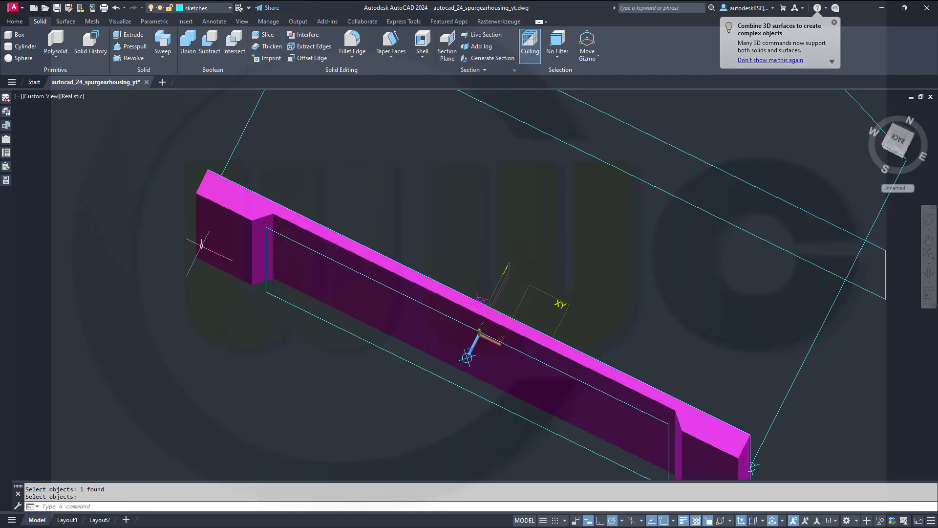
pyautogui.keyDown('shift'); pyautogui.moveTo(273, 279); pyautogui.dragTo(305, 144, button='middle'); pyautogui.keyUp('shift')
pyautogui.keyDown('shift'); pyautogui.moveTo(303, 189); pyautogui.dragTo(300, 361, button='middle'); pyautogui.keyUp('shift')
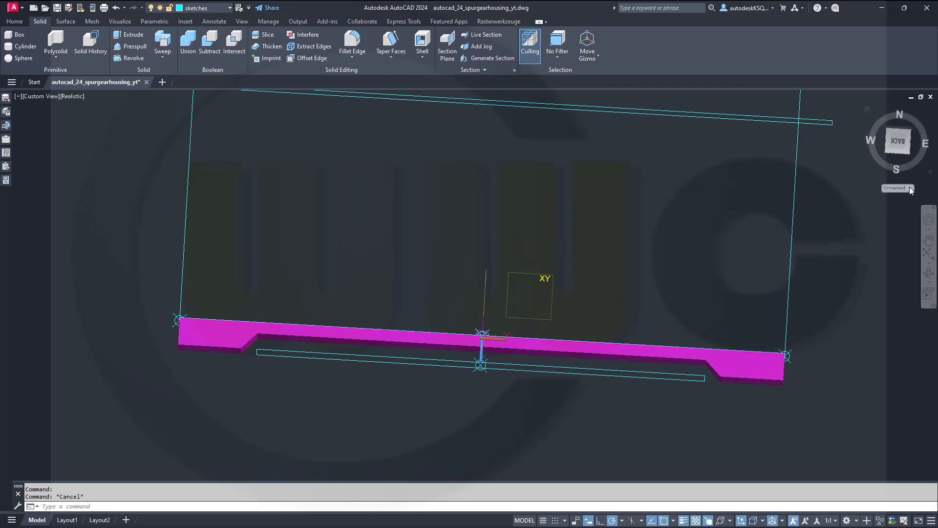
# Set the coordinate system back to WCS and view the model from the top.
pyautogui.click(911, 187)
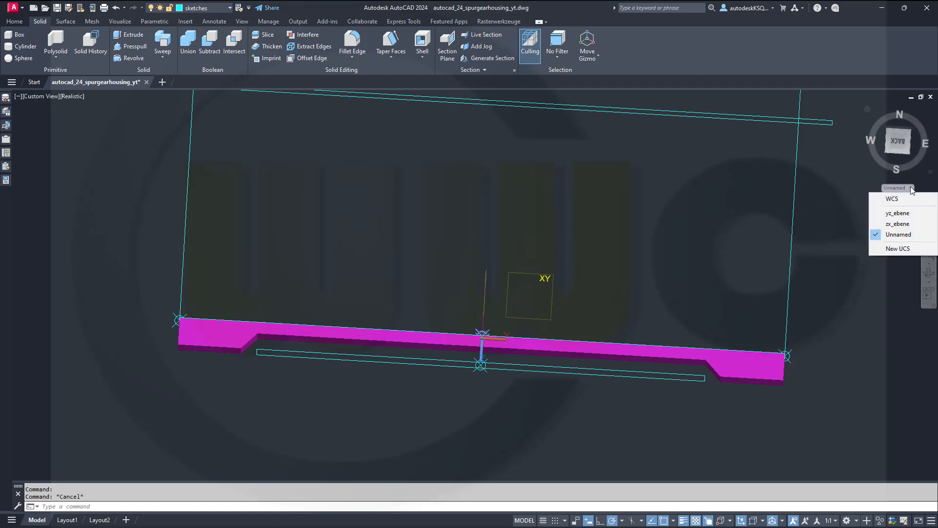
pyautogui.click(892, 198)
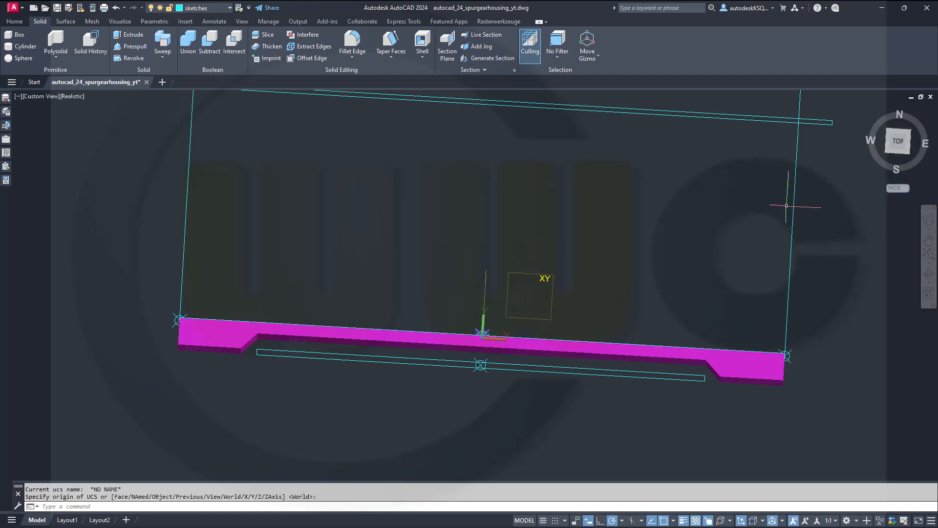
pyautogui.keyDown('shift'); pyautogui.rightClick(337, 233); pyautogui.keyUp('shift')
pyautogui.click(405, 188)
pyautogui.moveTo(405, 208); pyautogui.dragTo(419, 189, button='middle')
pyautogui.moveTo(393, 241)
pyautogui.keyDown('shift'); pyautogui.mouseDown(button='middle')
pyautogui.moveTo(400, 197)
pyautogui.moveTo(394, 256)
pyautogui.mouseUp(button='middle'); pyautogui.keyUp('shift')
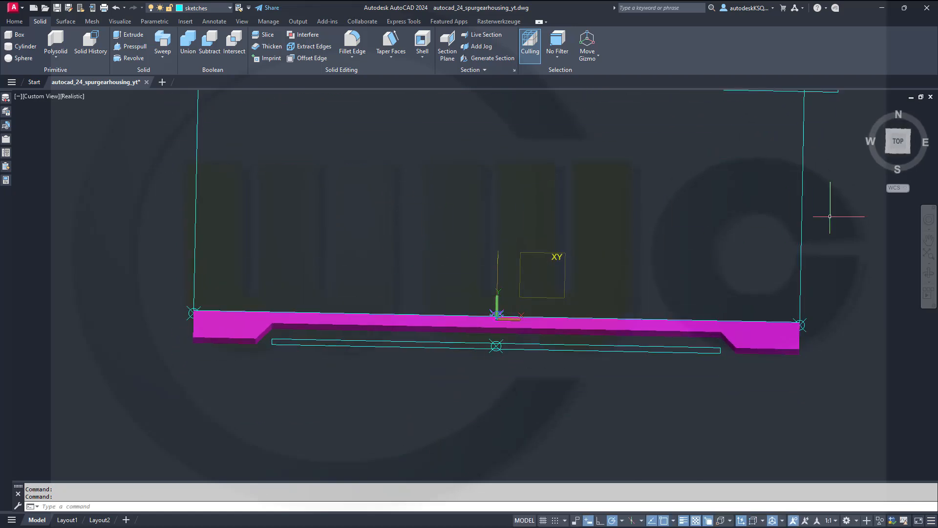
pyautogui.click(897, 143)
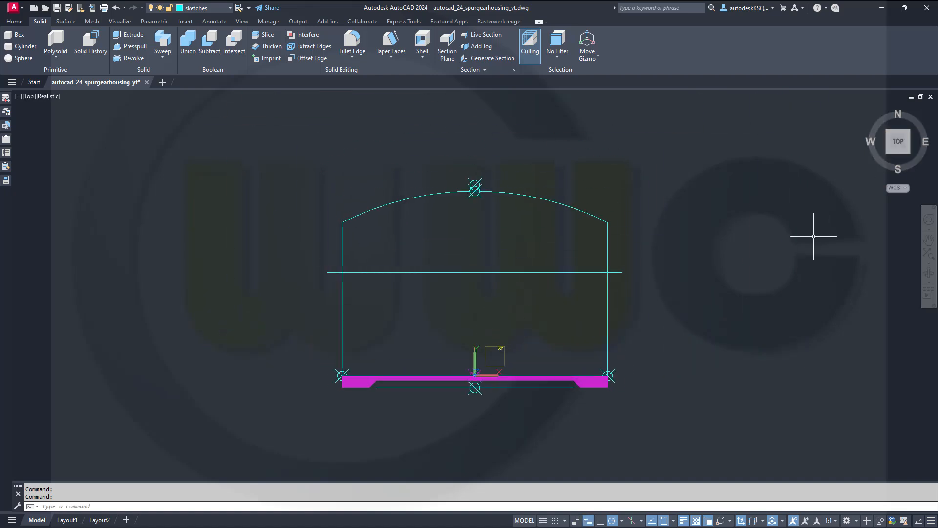
pyautogui.scroll(4, 488, 416)
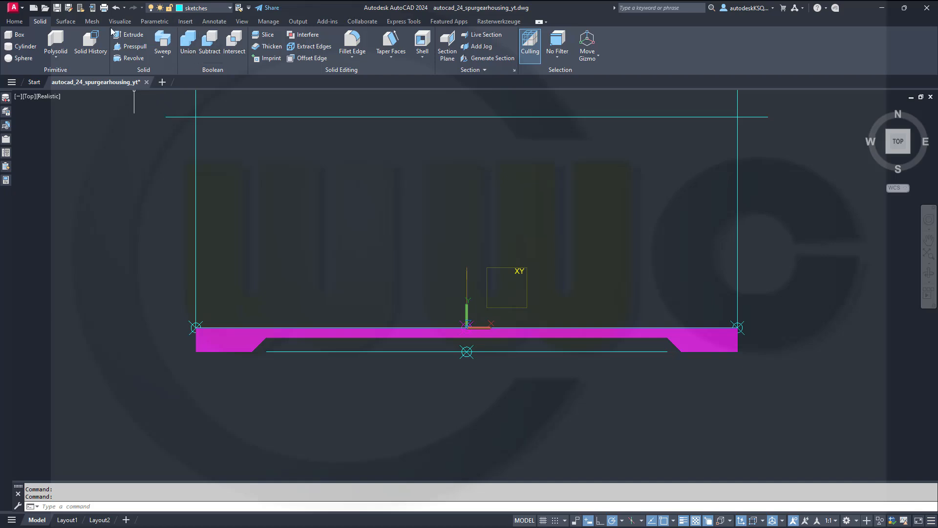
# Draw a 270 × 11 rectangle with its first corner at the origin 0,0.
pyautogui.click(14, 22)
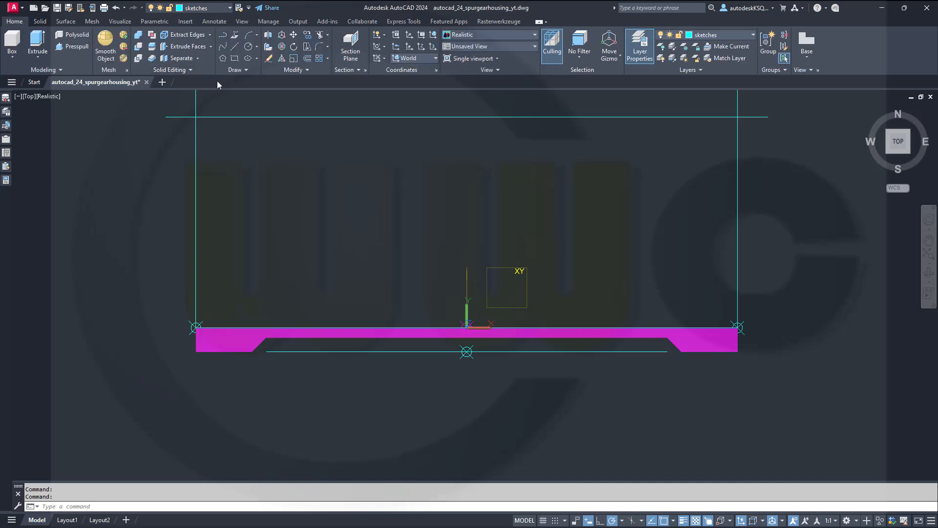
pyautogui.click(237, 60)
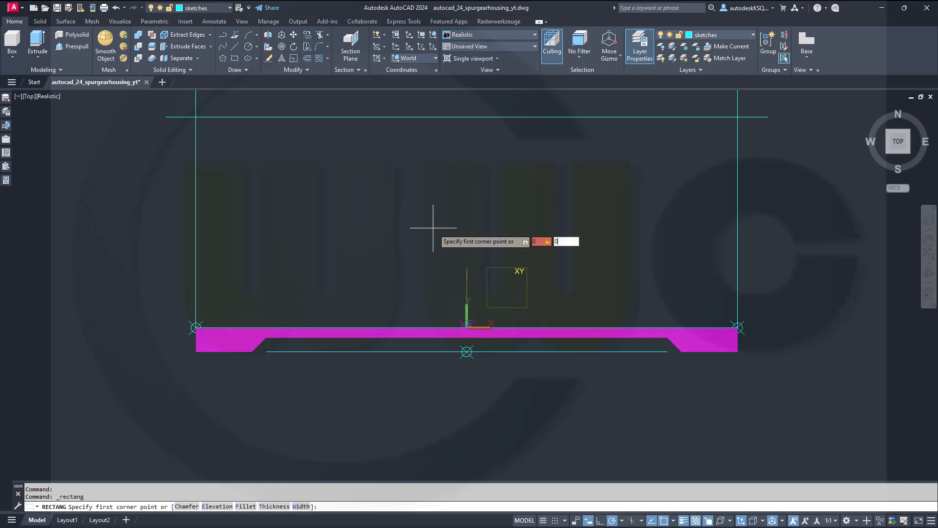
pyautogui.press('Return')
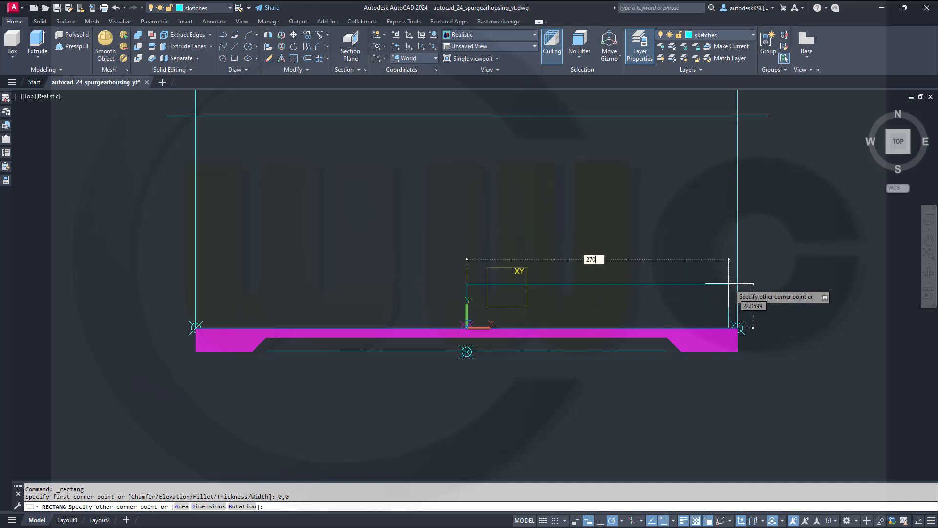
pyautogui.write('270')
pyautogui.press('Tab')
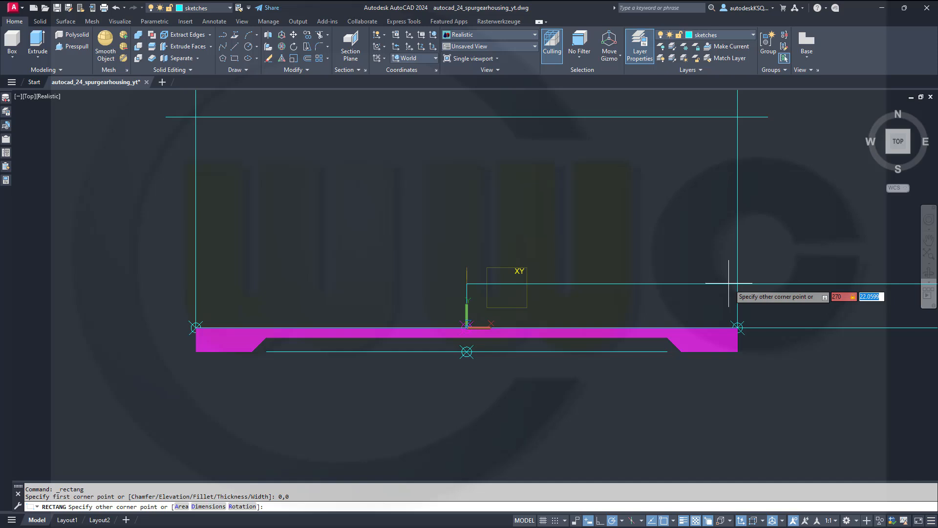
pyautogui.press('Return')
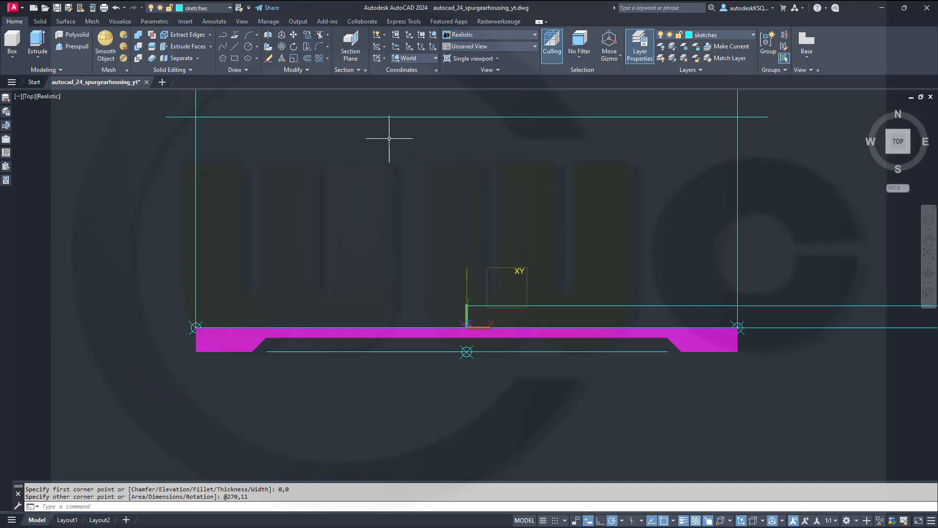
# Move the 270 × 11 rectangle by the midpoint of its upper long edge to the point 0,0.
pyautogui.click(293, 35)
pyautogui.click(603, 305)
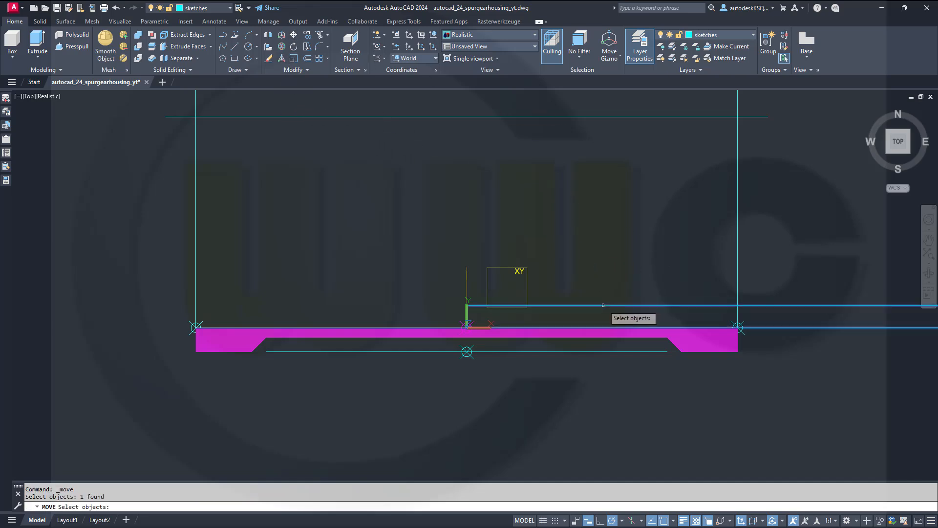
pyautogui.press('Return')
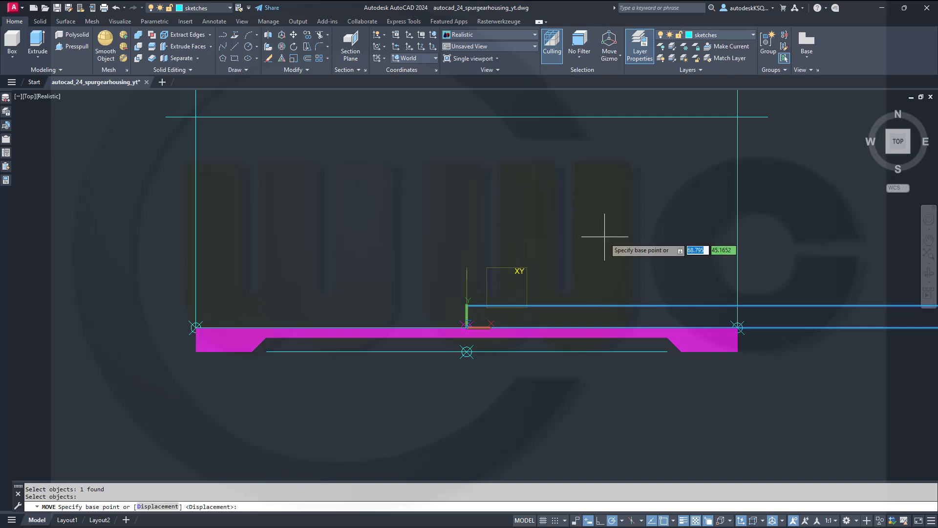
pyautogui.keyDown('shift'); pyautogui.rightClick(595, 223); pyautogui.keyUp('shift')
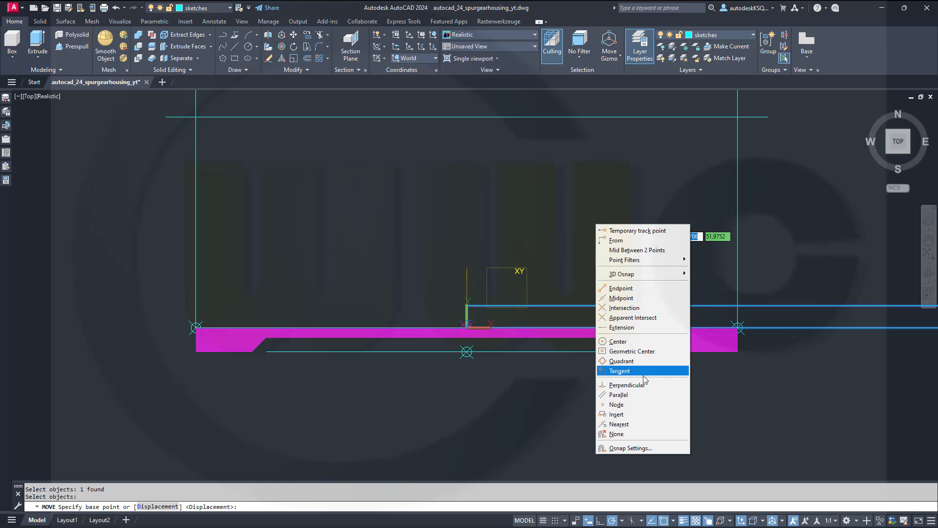
pyautogui.click(627, 298)
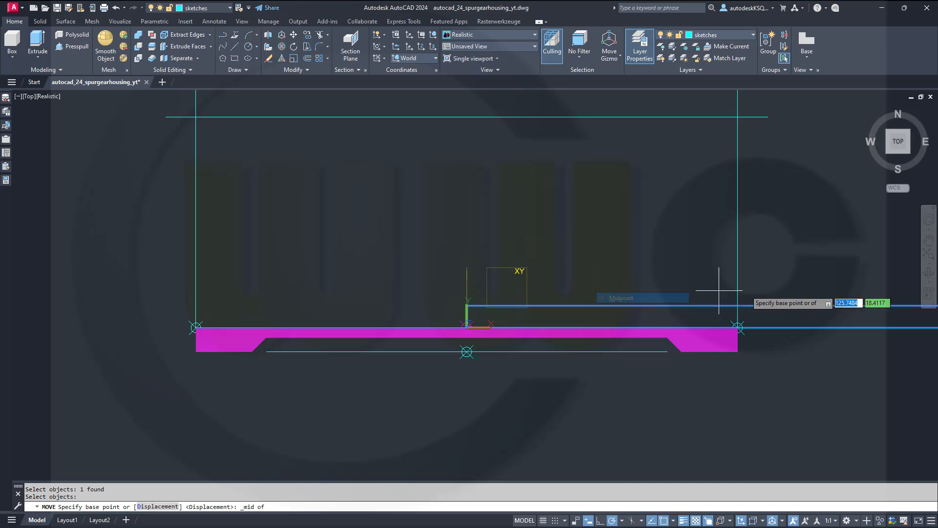
pyautogui.click(792, 305)
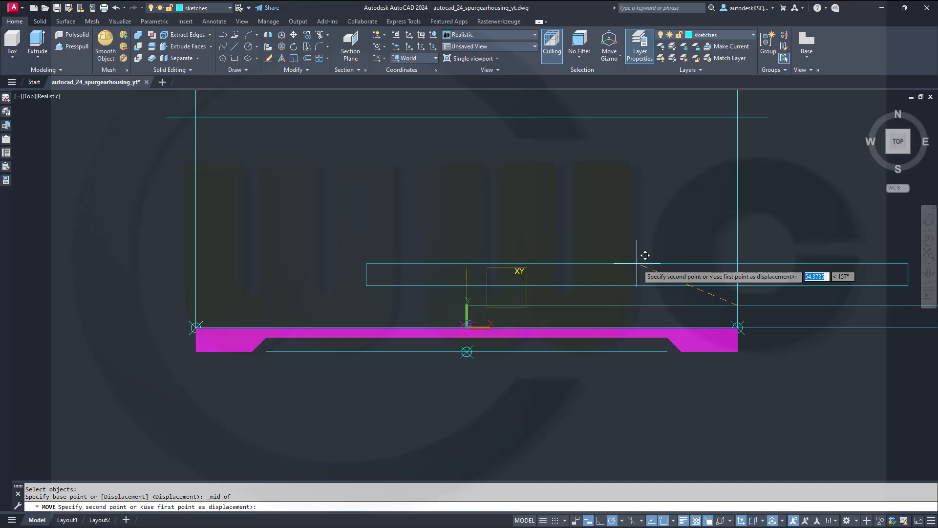
pyautogui.write(',0')
pyautogui.press('Return')
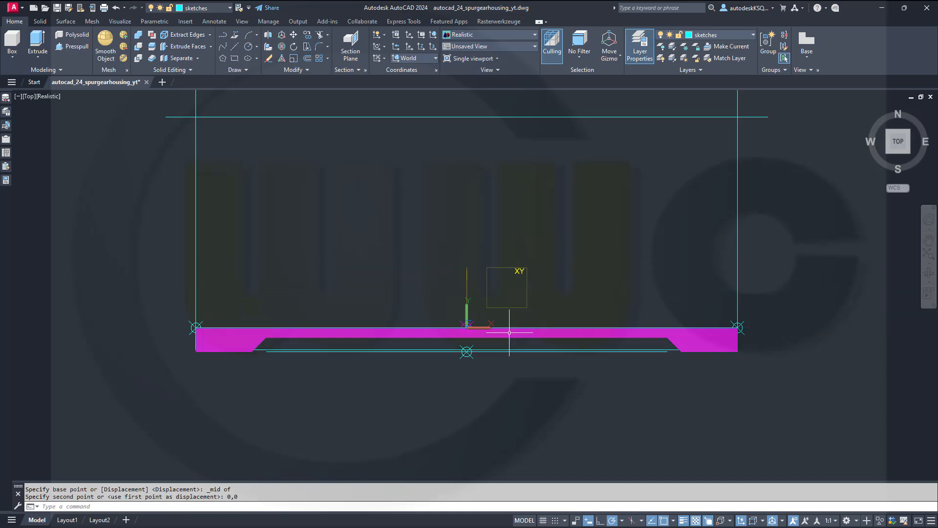
pyautogui.scroll(2, 382, 332)
pyautogui.keyDown('shift'); pyautogui.moveTo(349, 255); pyautogui.dragTo(339, 230, button='middle'); pyautogui.keyUp('shift')
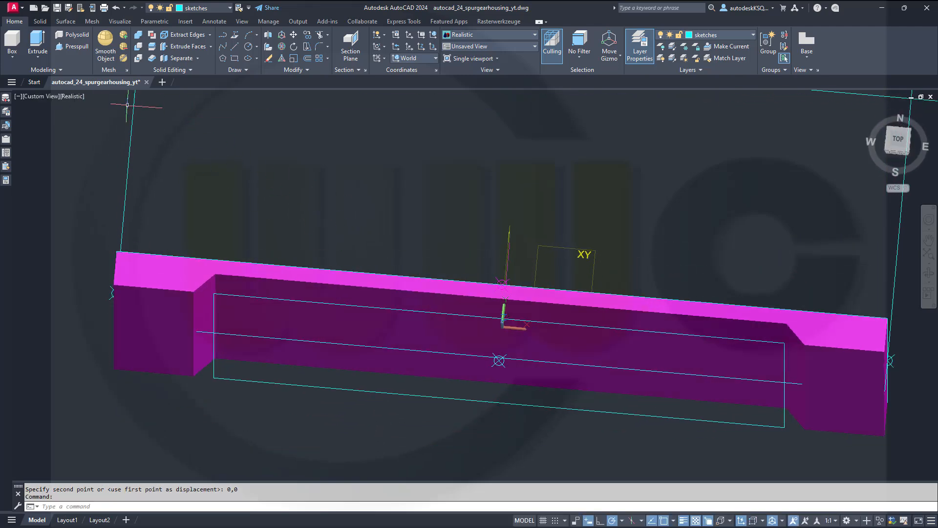
# Extrude the 270 × 11 rectangle upward to a height of 4 as a solid.
pyautogui.click(37, 42)
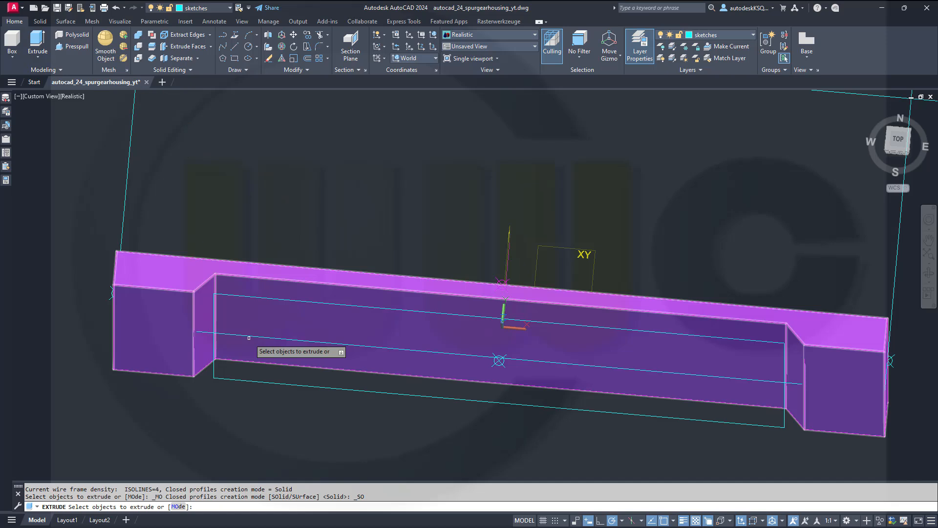
pyautogui.click(250, 335)
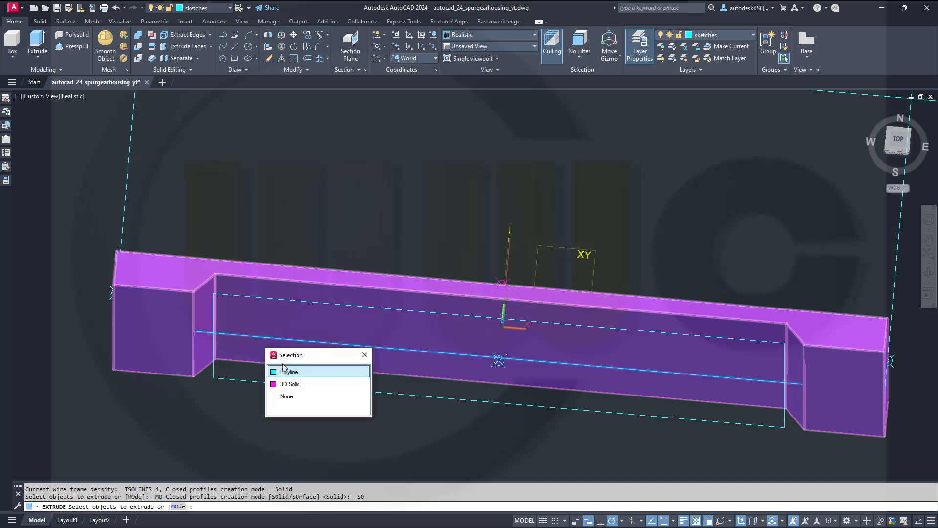
pyautogui.click(289, 372)
pyautogui.rightClick(326, 223)
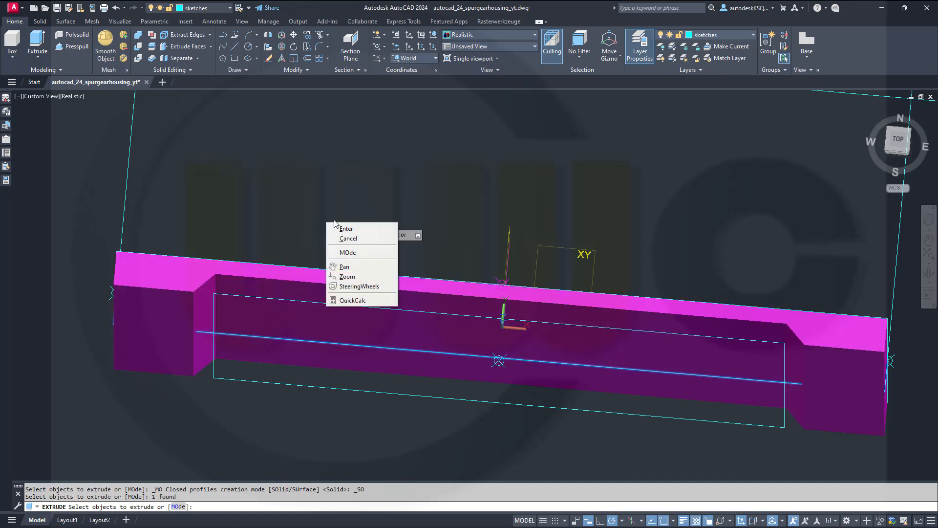
pyautogui.click(357, 229)
pyautogui.moveTo(360, 246)
pyautogui.keyDown('shift'); pyautogui.mouseDown(button='middle')
pyautogui.moveTo(350, 212)
pyautogui.moveTo(353, 197)
pyautogui.moveTo(373, 204)
pyautogui.moveTo(365, 187)
pyautogui.moveTo(367, 243)
pyautogui.mouseUp(button='middle'); pyautogui.keyUp('shift')
pyautogui.scroll(-3, 369, 204)
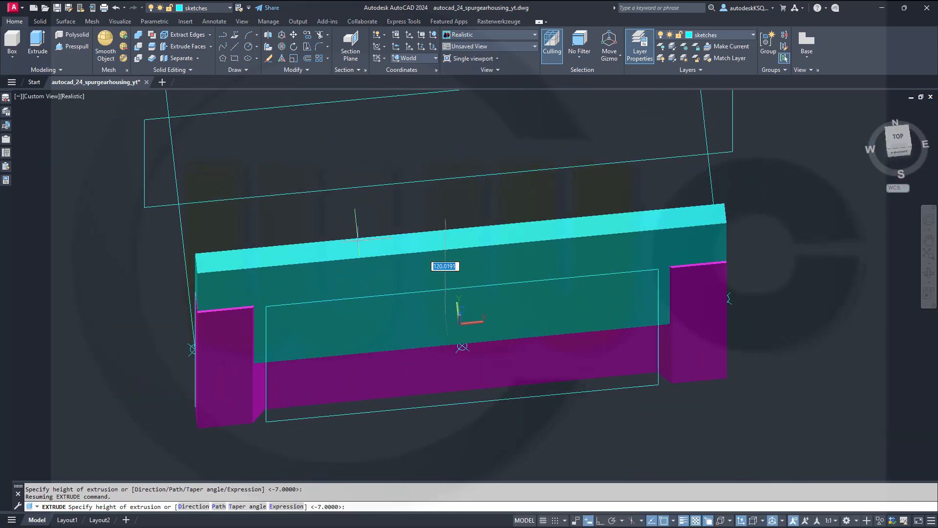
pyautogui.press('Return')
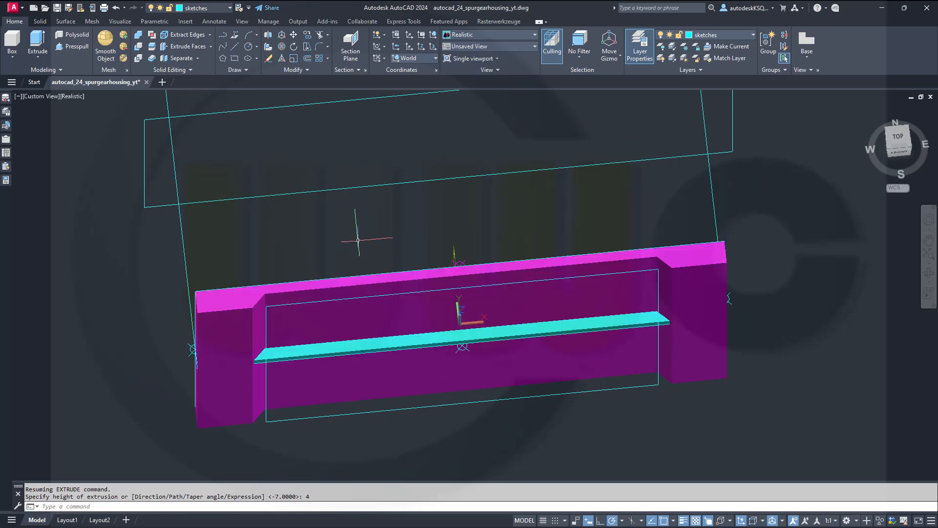
# Move the thin cyan rib solid 2 units down along the Z axis.
pyautogui.keyDown('shift'); pyautogui.moveTo(343, 254); pyautogui.dragTo(509, 284, button='middle'); pyautogui.keyUp('shift')
pyautogui.click(479, 331)
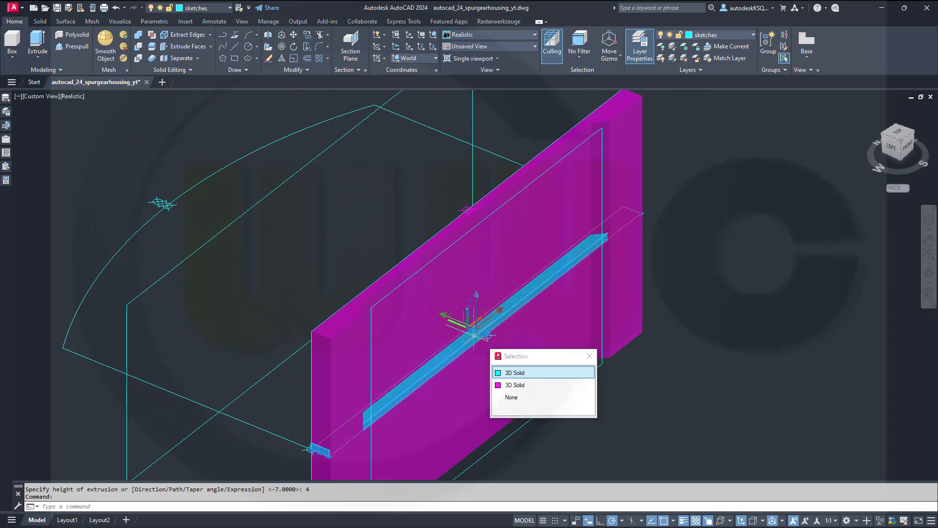
pyautogui.click(517, 374)
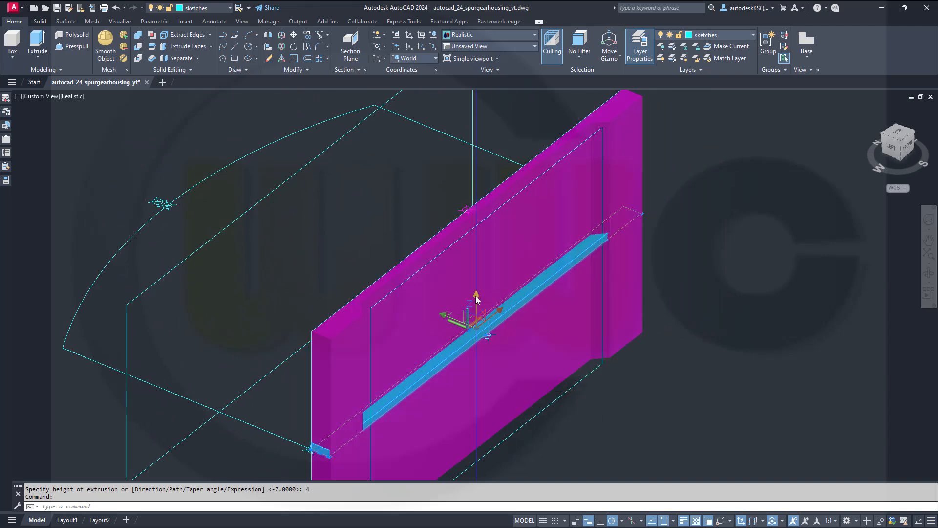
pyautogui.click(472, 315)
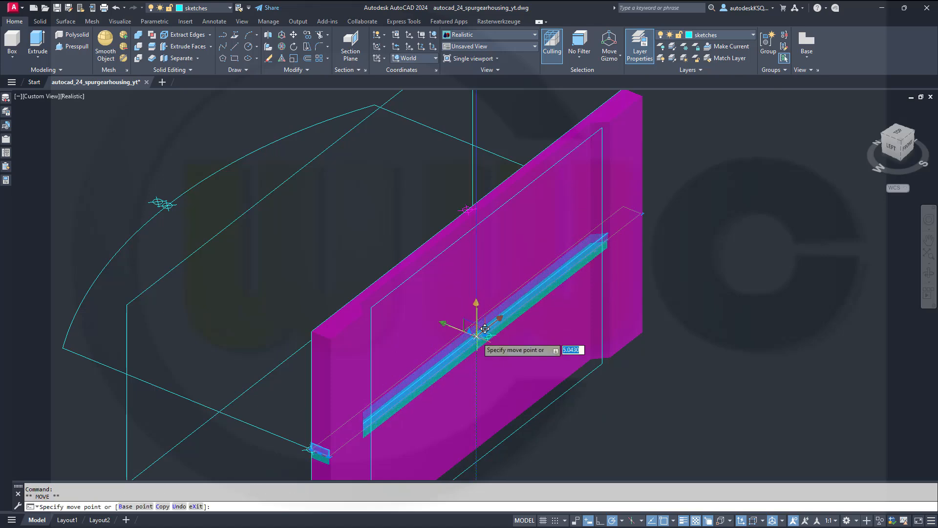
pyautogui.write('2')
pyautogui.press('Return')
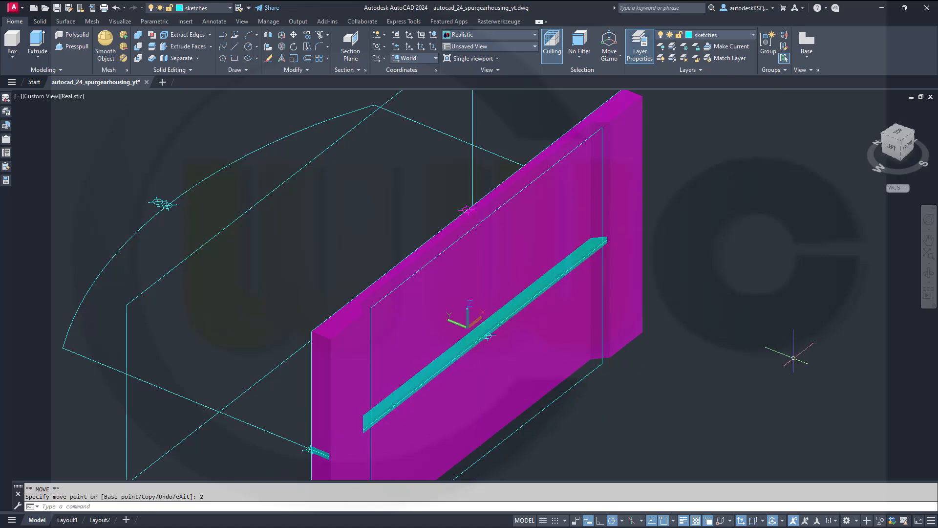
pyautogui.press('Escape')
pyautogui.keyDown('shift'); pyautogui.moveTo(748, 342); pyautogui.dragTo(644, 338, button='middle'); pyautogui.keyUp('shift')
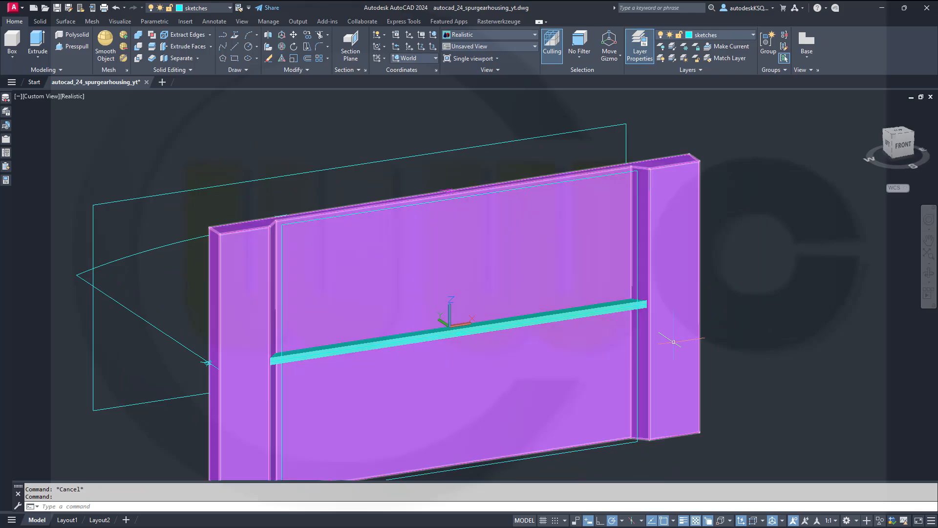
# Undo the last rectangular array and set up a new one of the cyan rib with 1 column and 1 row.
pyautogui.hotkey('ctrl', 'z')
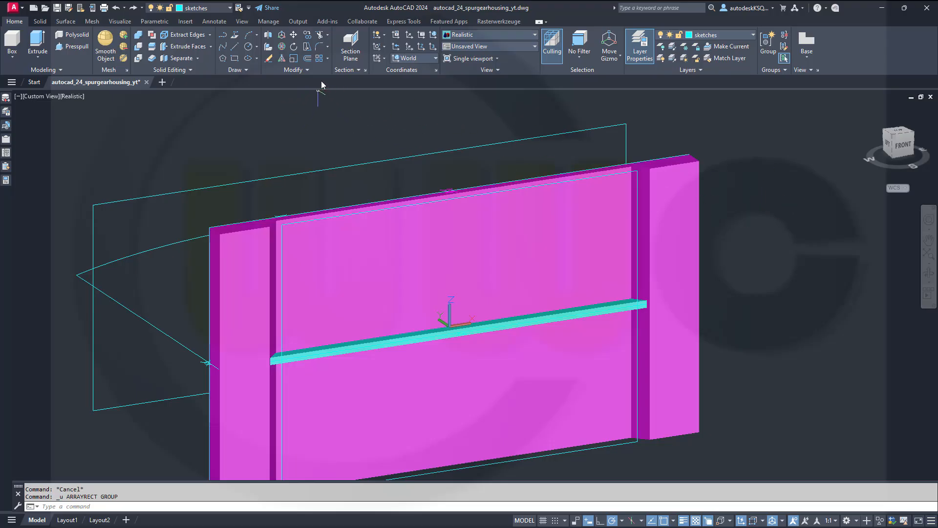
pyautogui.click(320, 60)
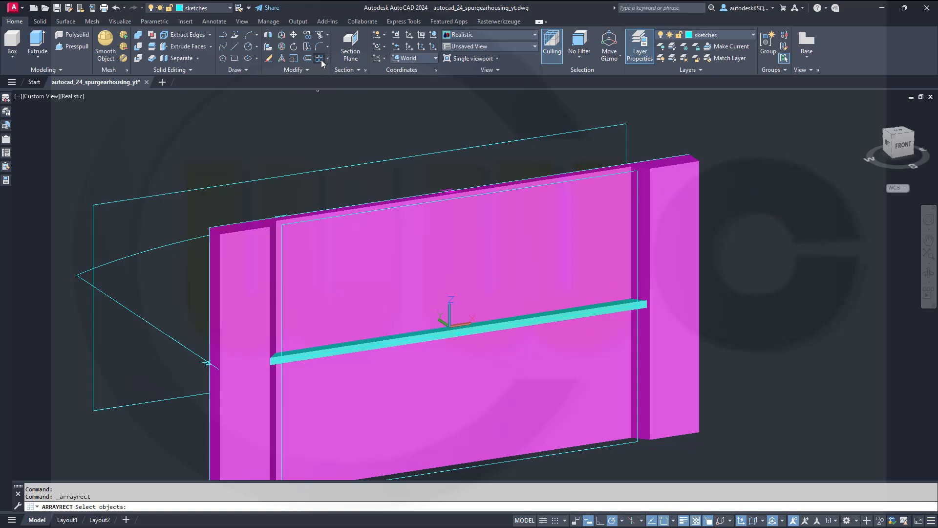
pyautogui.click(344, 338)
pyautogui.click(386, 384)
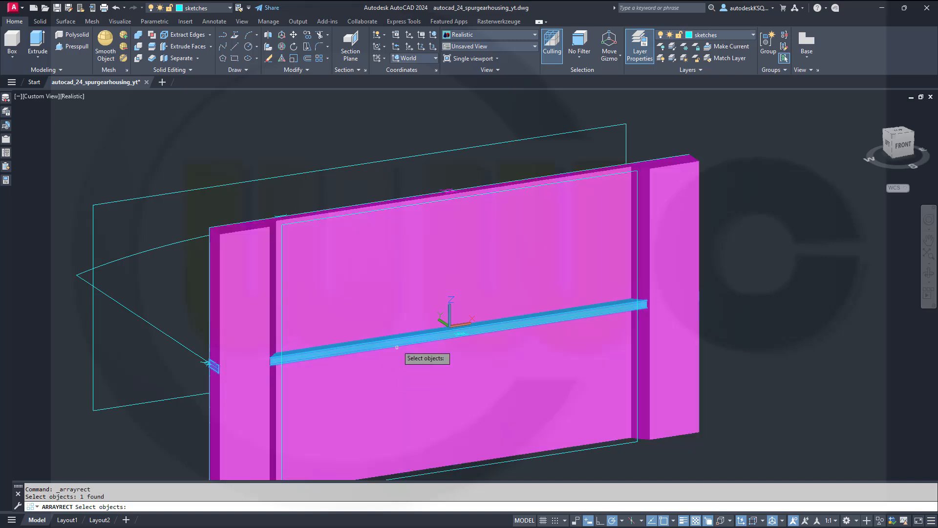
pyautogui.press('Return')
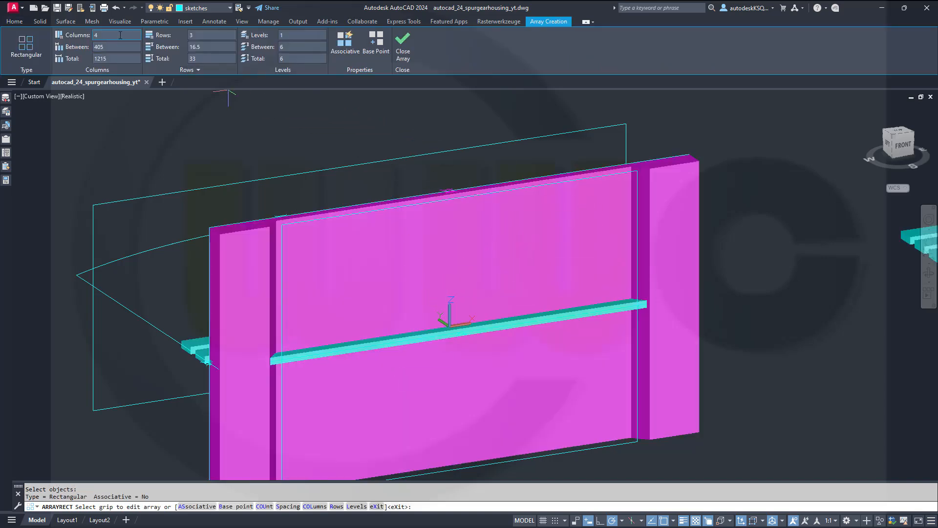
pyautogui.press('Return')
pyautogui.write('1')
pyautogui.press('Return')
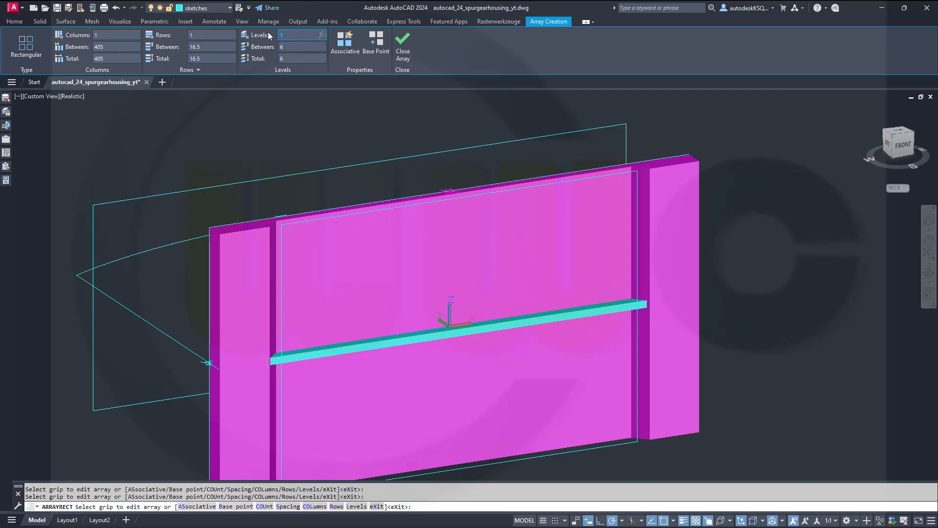
# Give the rib array 4 levels spaced 20 apart and finish it.
pyautogui.write('4')
pyautogui.click(303, 47)
pyautogui.moveTo(295, 47); pyautogui.dragTo(273, 45)
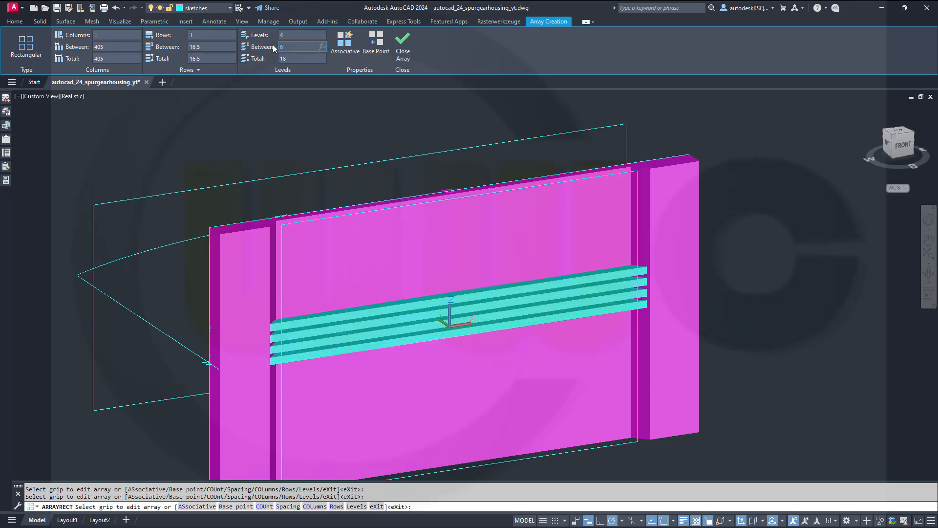
pyautogui.write('20')
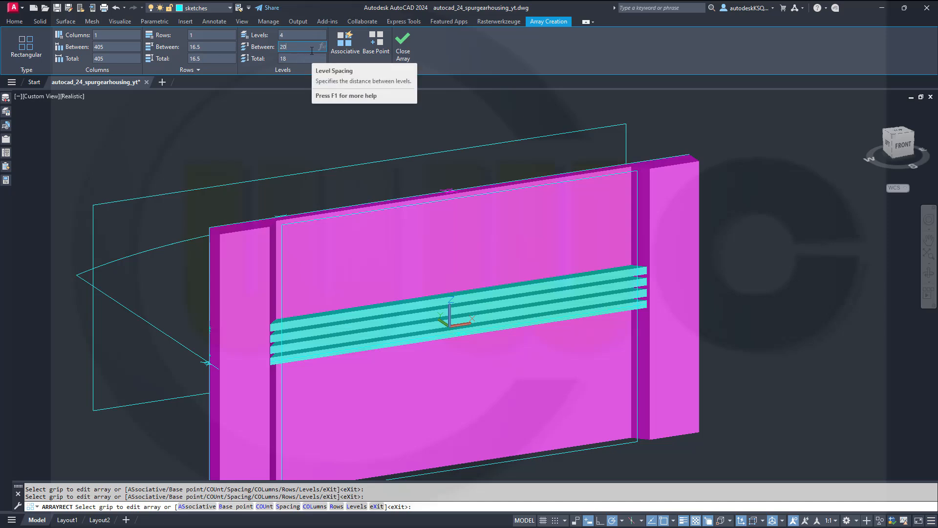
pyautogui.press('Return')
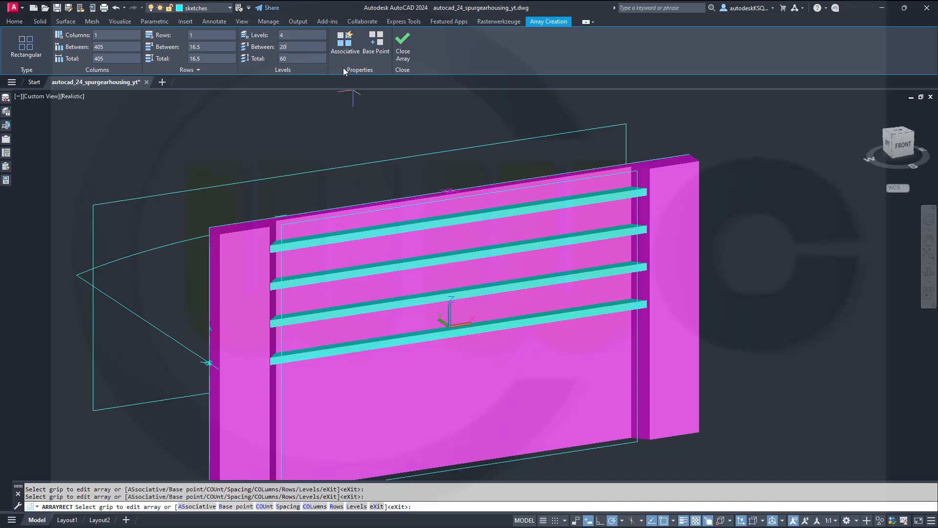
pyautogui.click(404, 50)
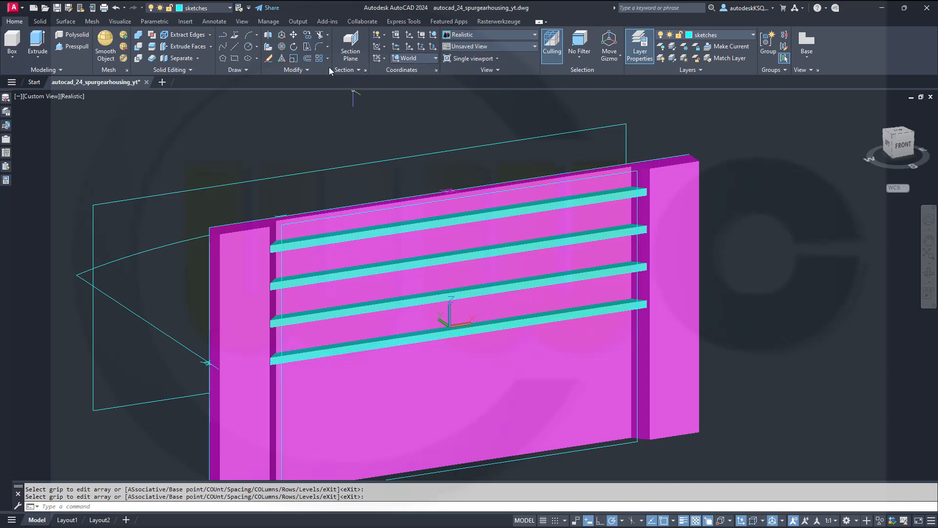
# Set up a second rectangular array of the original middle rib solid with 1 column and 1 row.
pyautogui.click(319, 58)
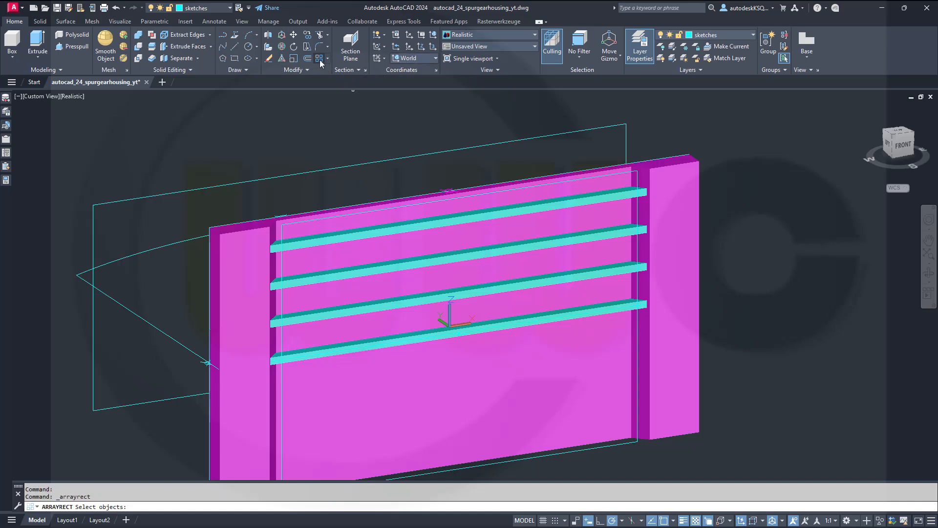
pyautogui.click(486, 322)
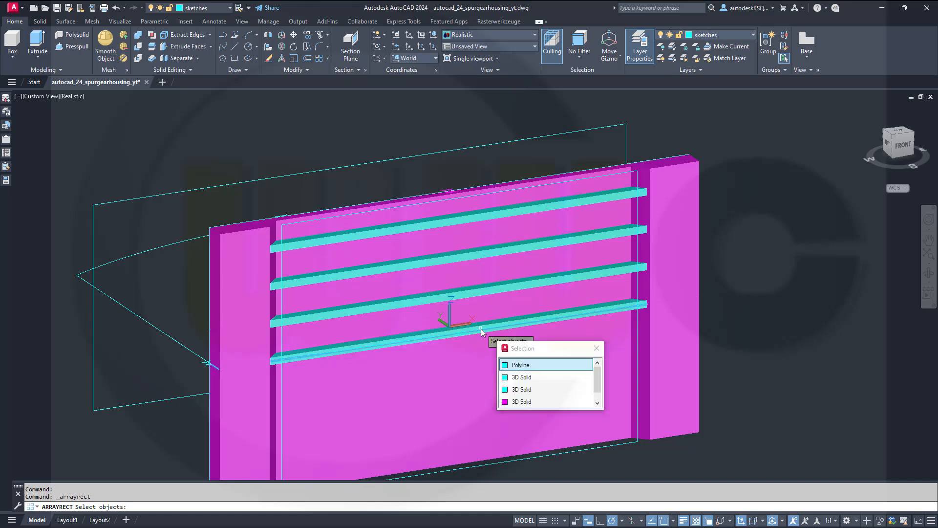
pyautogui.click(523, 376)
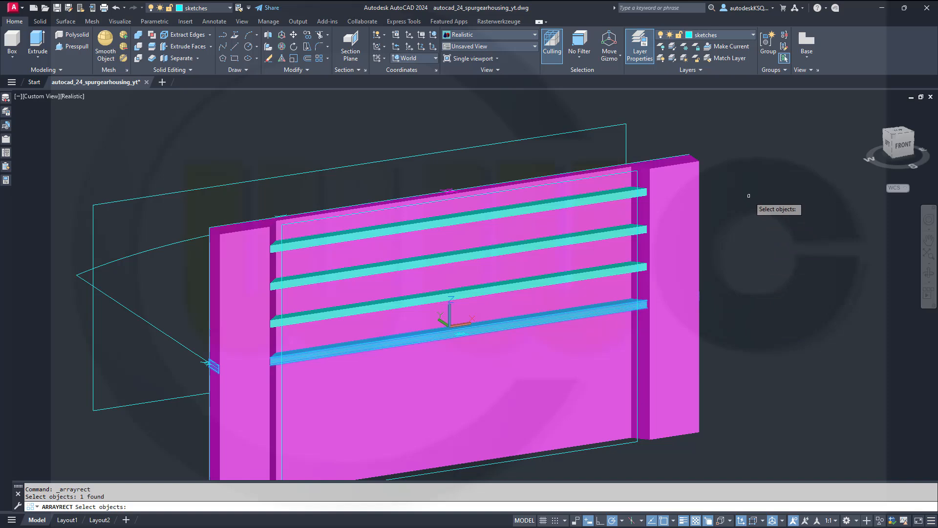
pyautogui.press('Return')
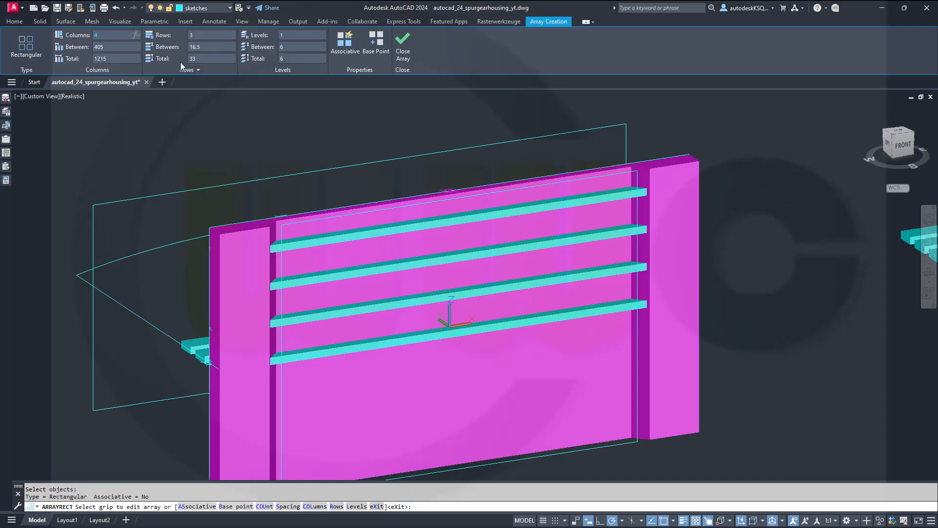
pyautogui.write('1')
pyautogui.press('Return')
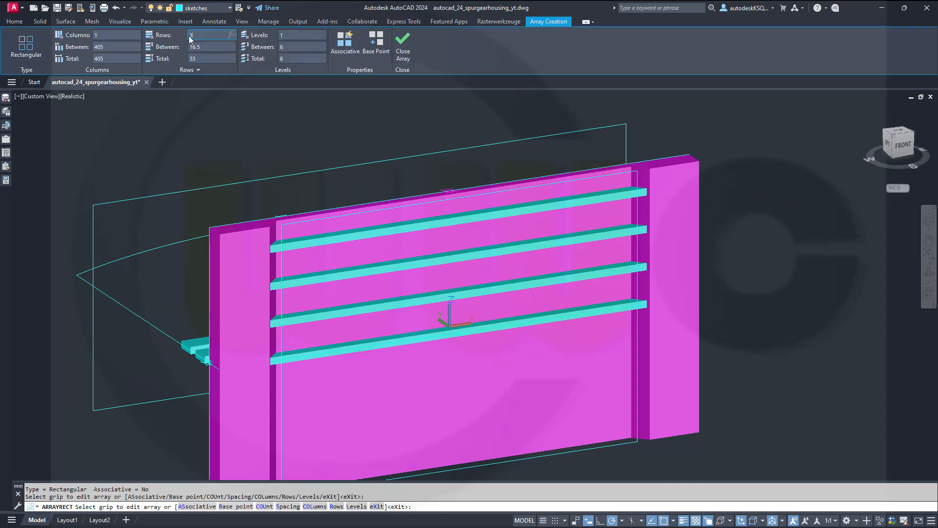
pyautogui.write('1')
pyautogui.press('Return')
# Give the second rib array 4 levels spaced -20 apart and finish it.
pyautogui.write('4')
pyautogui.click(299, 46)
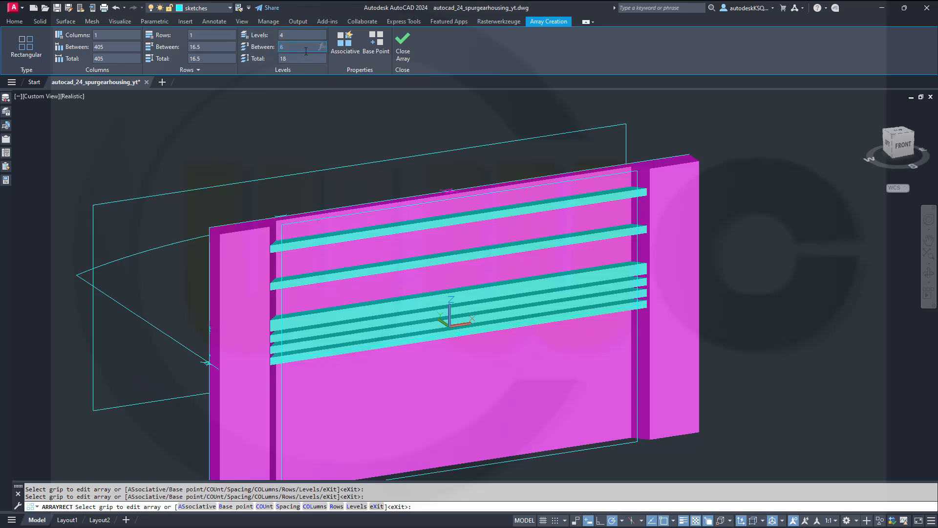
pyautogui.write('-20')
pyautogui.press('Tab')
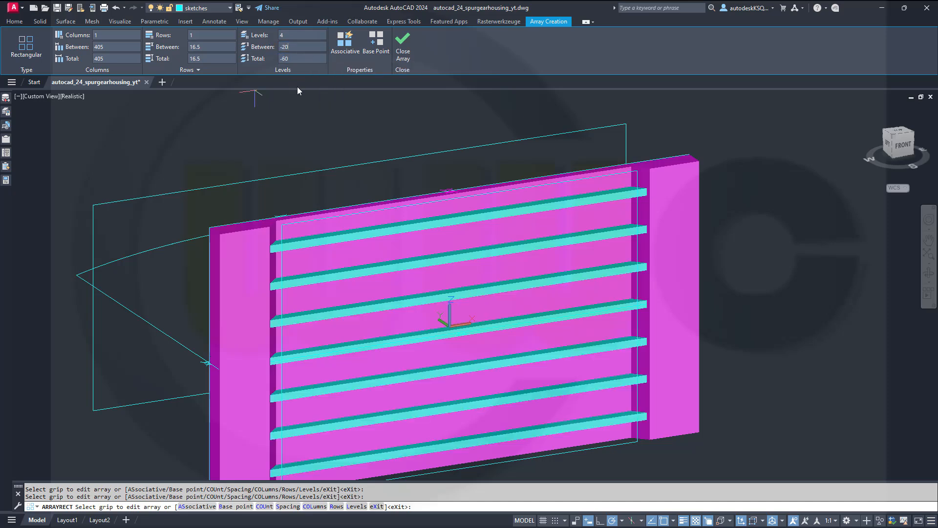
pyautogui.click(402, 47)
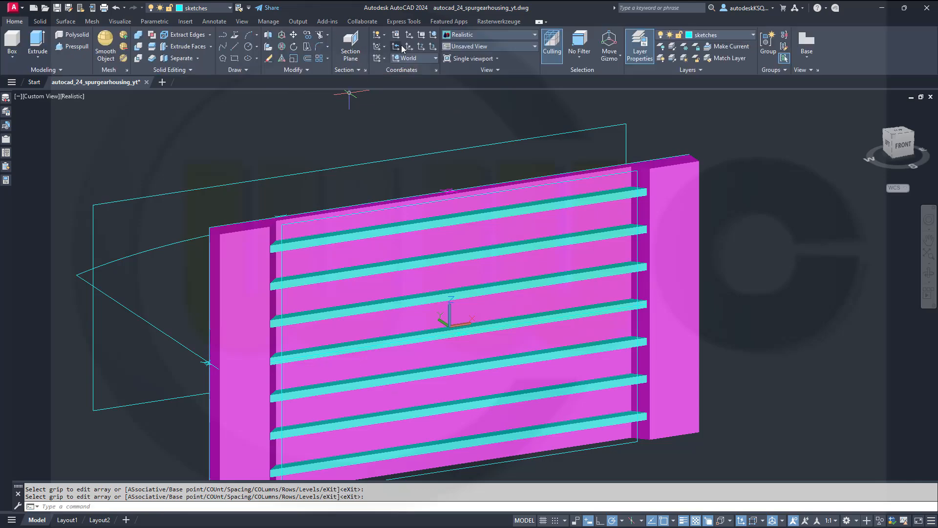
# Unite the magenta plate with all the arrayed cyan ribs into one solid.
pyautogui.scroll(-2, 741, 244)
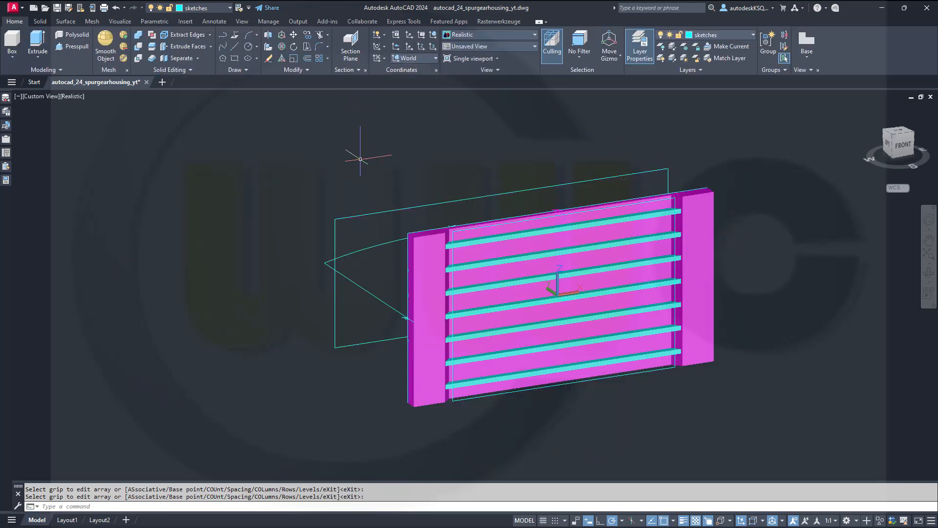
pyautogui.click(139, 35)
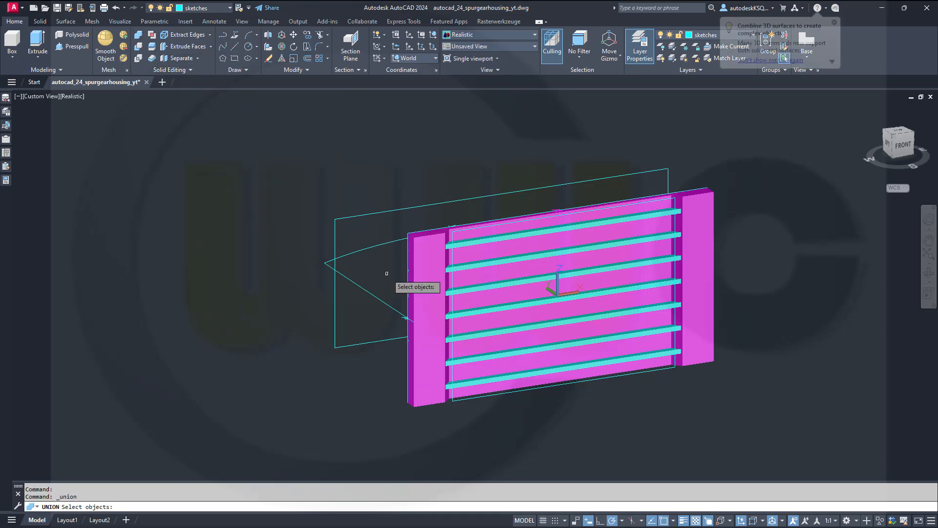
pyautogui.click(432, 280)
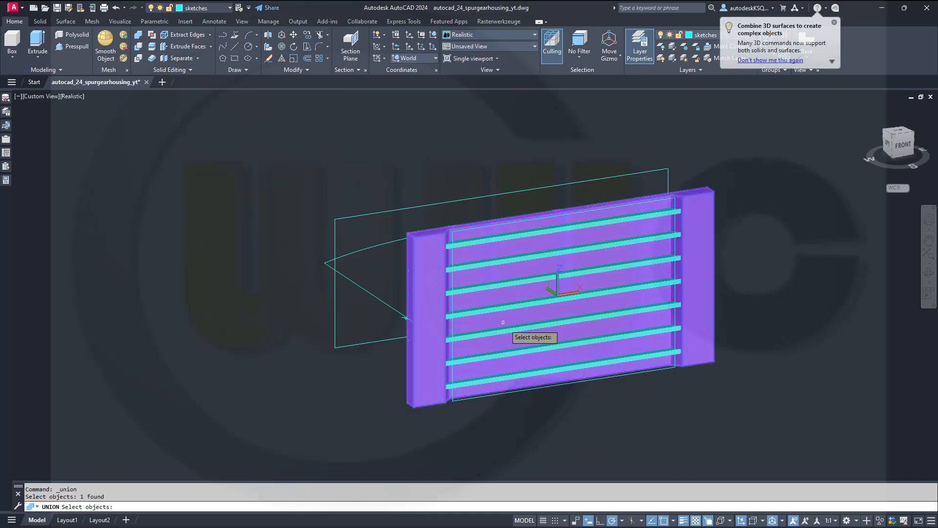
pyautogui.click(585, 402)
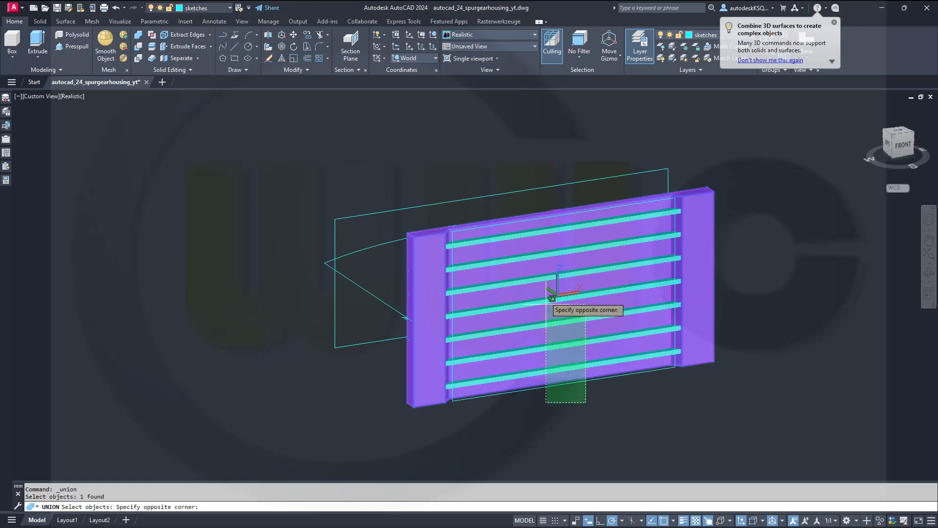
pyautogui.click(484, 173)
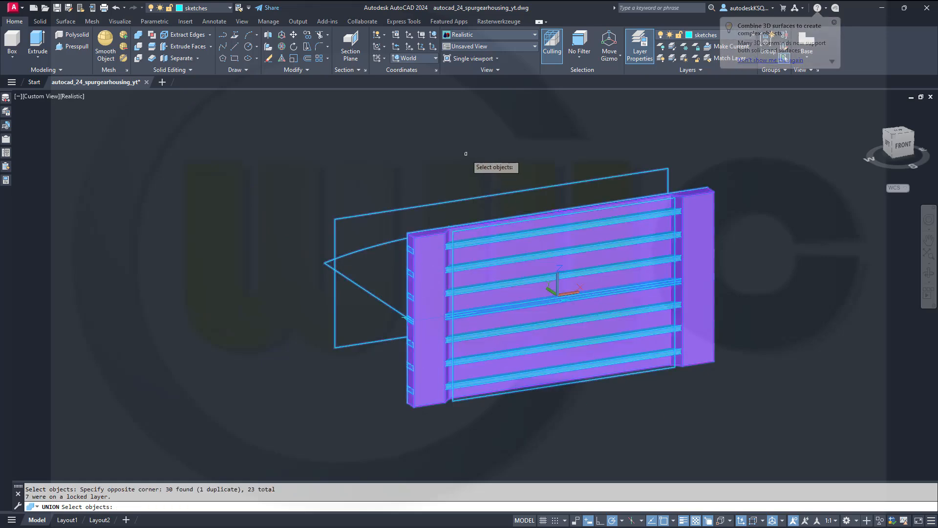
pyautogui.press('Return')
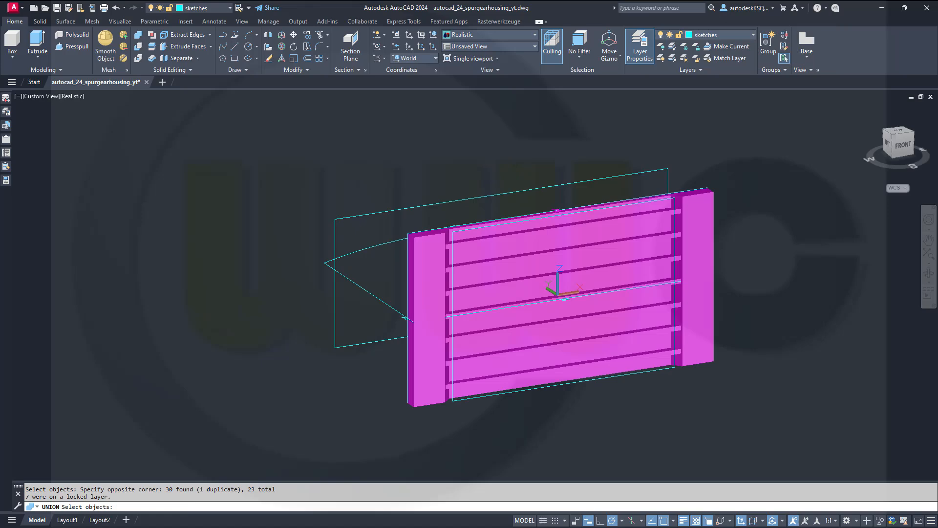
pyautogui.press('Return')
# Turn on the surfaces layer to show the main housing body together with the ribbed base plate.
pyautogui.keyDown('shift'); pyautogui.moveTo(450, 136); pyautogui.dragTo(524, 415, button='middle'); pyautogui.keyUp('shift')
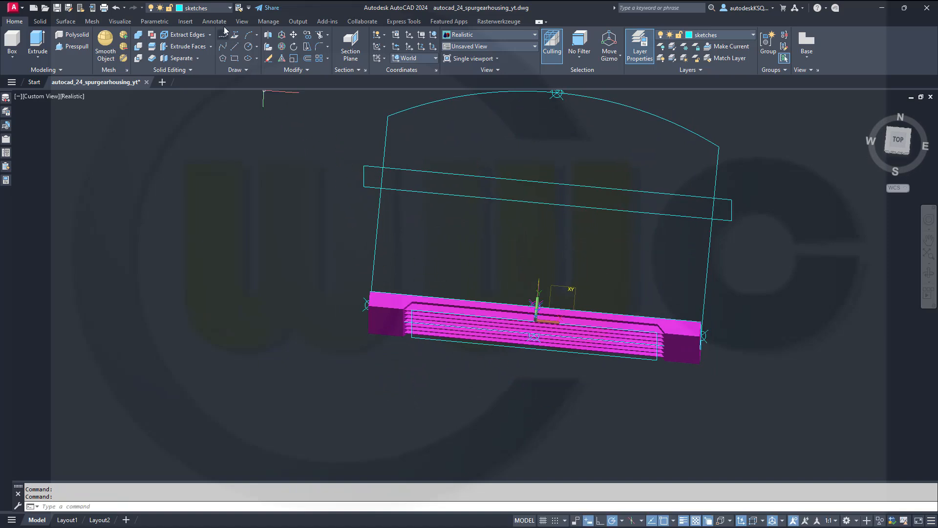
pyautogui.click(230, 10)
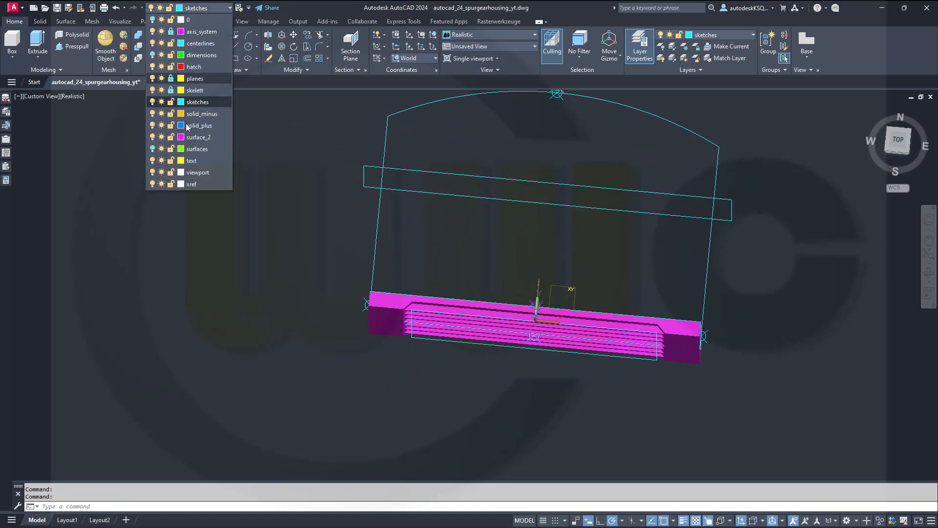
pyautogui.click(151, 149)
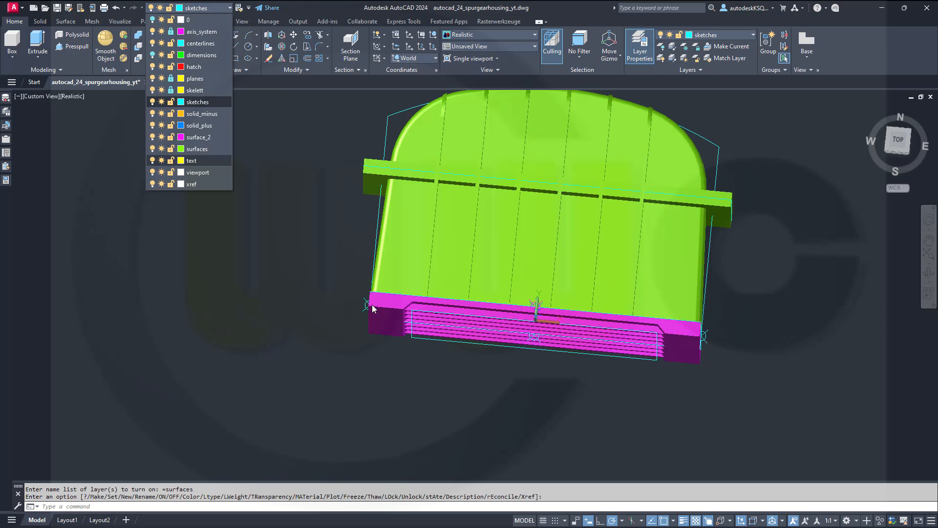
pyautogui.click(318, 333)
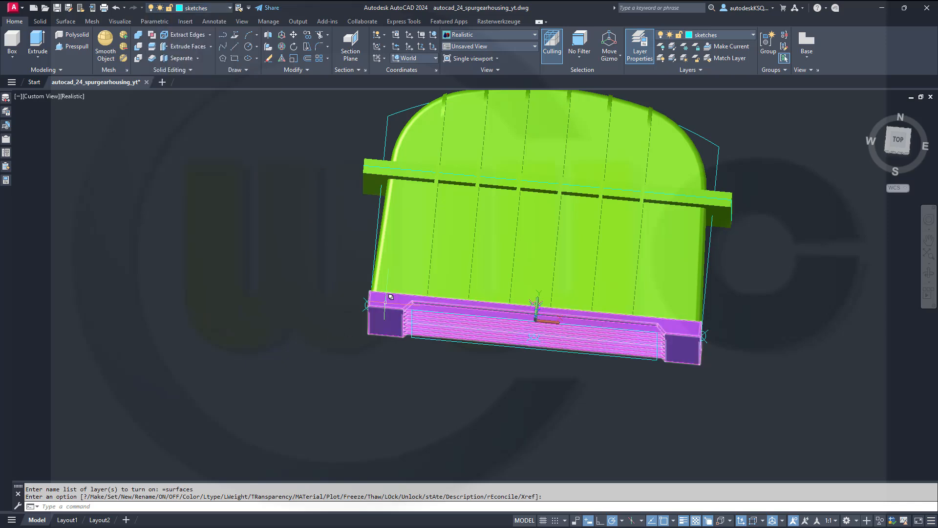
# Move the united magenta base plate with its ribs from layer surface_2 to the surfaces layer.
pyautogui.click(389, 300)
pyautogui.click(436, 339)
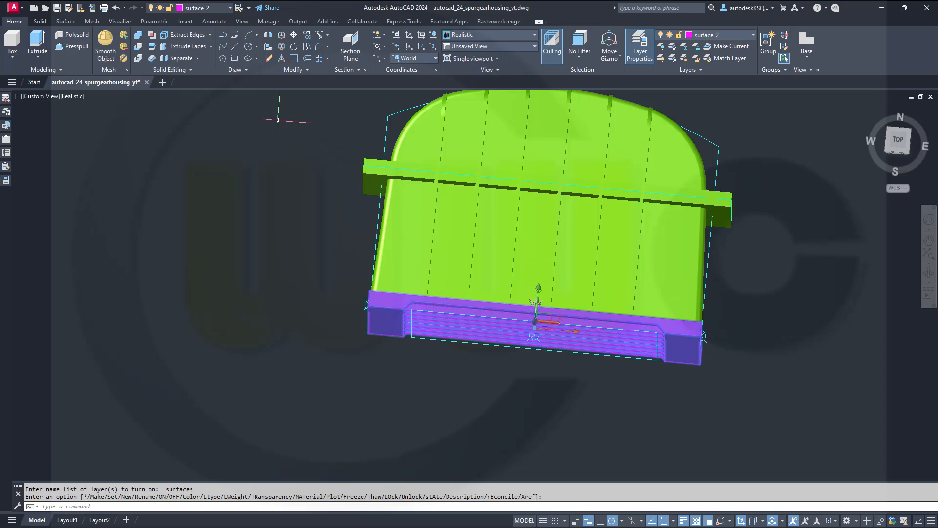
pyautogui.click(230, 8)
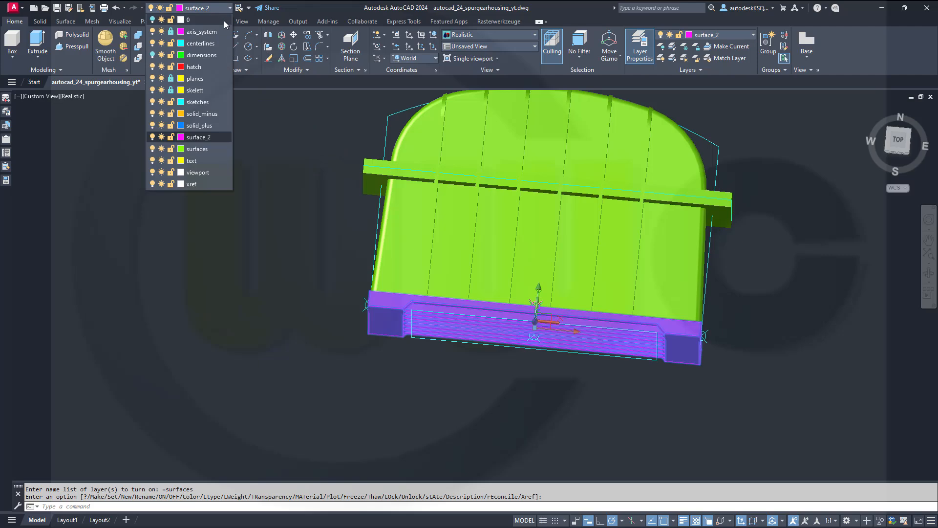
pyautogui.click(203, 151)
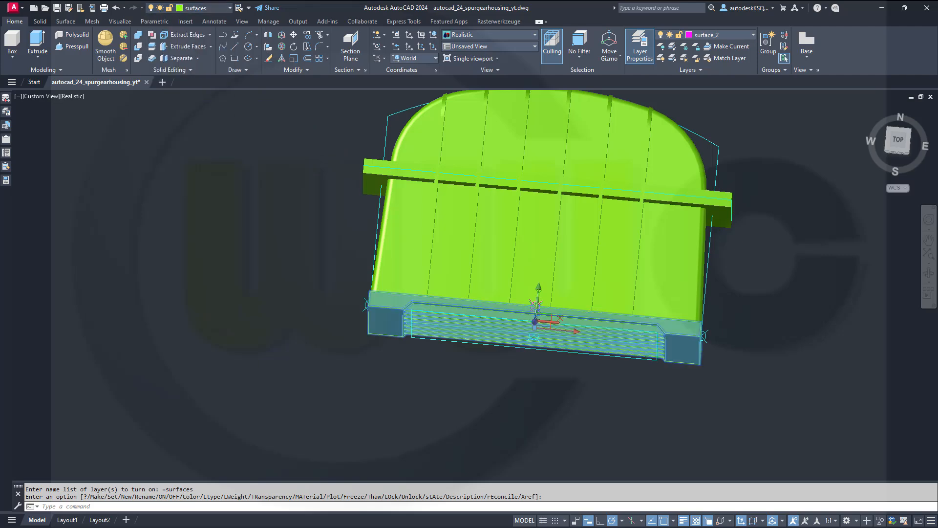
pyautogui.press('Escape')
# Examine the housing body and the ribbed base plate together from above, the front and an oblique angle.
pyautogui.keyDown('shift'); pyautogui.moveTo(456, 388); pyautogui.dragTo(546, 355, button='middle'); pyautogui.keyUp('shift')
pyautogui.scroll(-3, 509, 398)
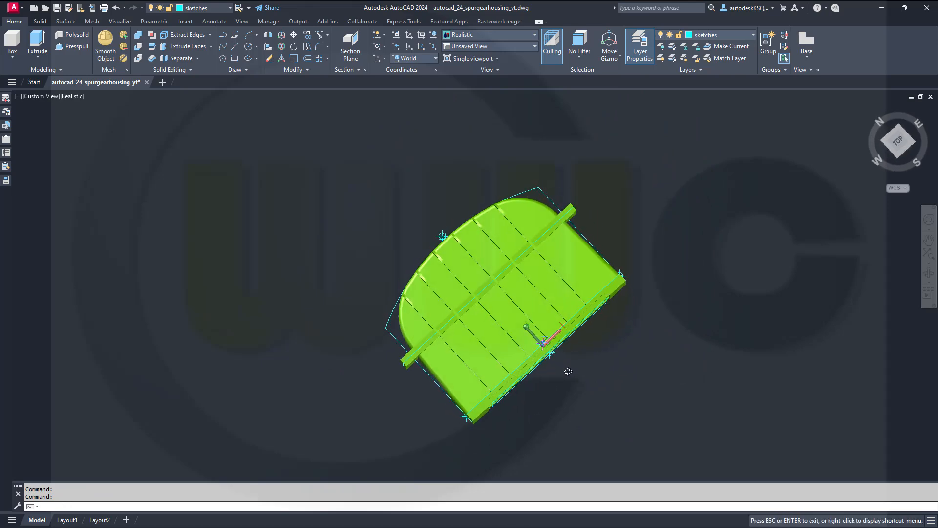
pyautogui.keyDown('shift'); pyautogui.moveTo(585, 318); pyautogui.dragTo(479, 370, button='middle'); pyautogui.keyUp('shift')
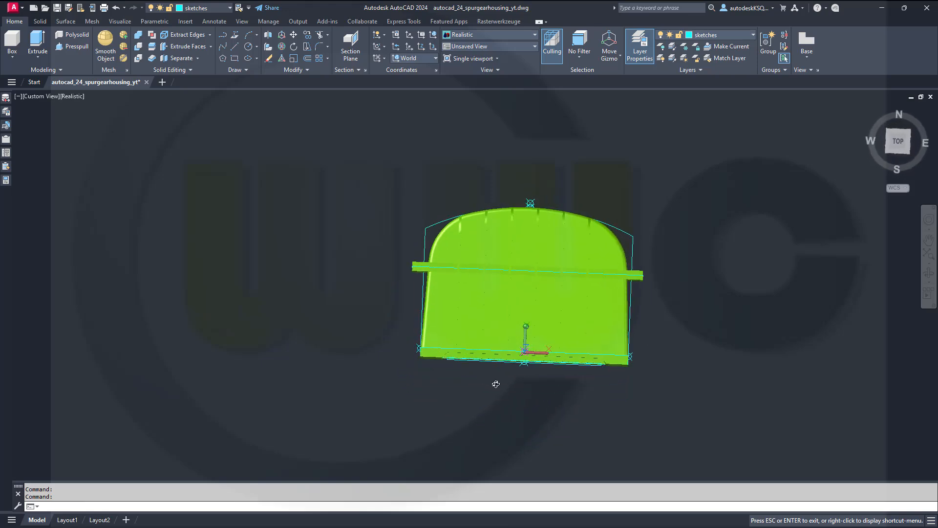
pyautogui.keyDown('shift'); pyautogui.moveTo(607, 304); pyautogui.dragTo(497, 345, button='middle'); pyautogui.keyUp('shift')
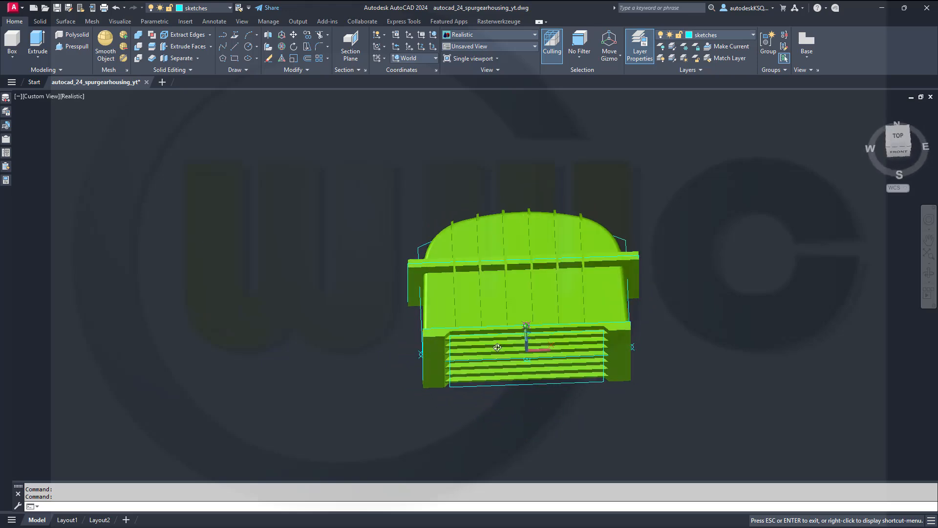
pyautogui.keyDown('shift'); pyautogui.moveTo(494, 381); pyautogui.dragTo(513, 389, button='middle'); pyautogui.keyUp('shift')
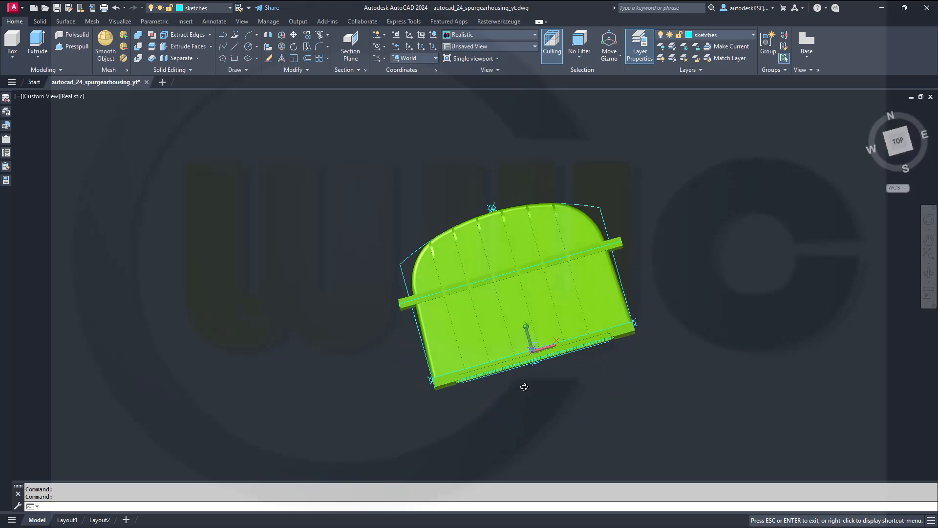
pyautogui.keyDown('shift'); pyautogui.moveTo(546, 346); pyautogui.dragTo(586, 373, button='middle'); pyautogui.keyUp('shift')
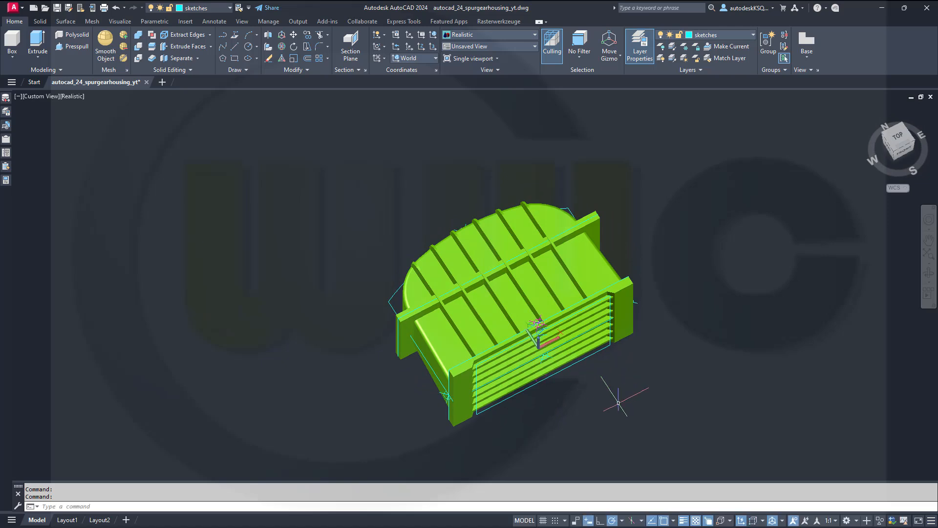